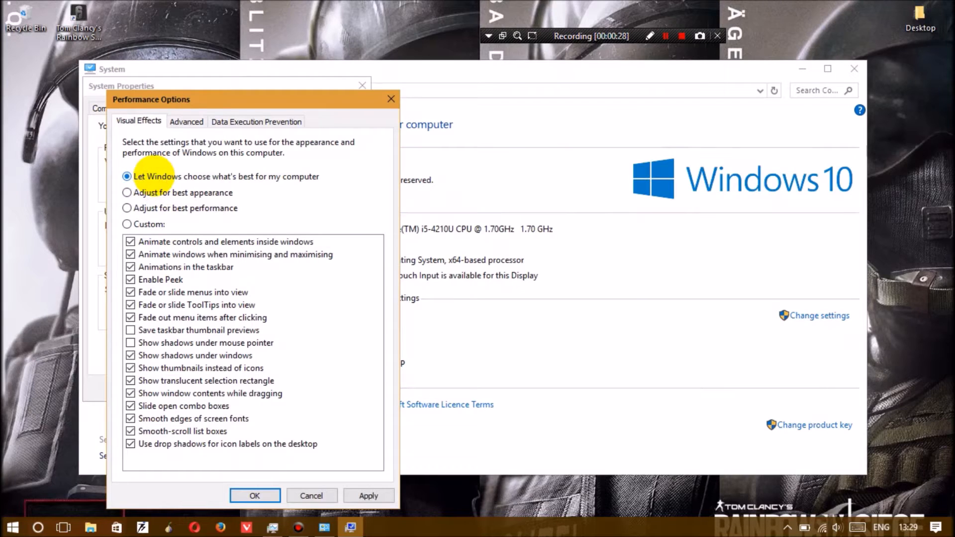
# Step: Clear all visual effects with the best-performance preset, and enable icon label drop shadows, smooth screen font edges and window contents while dragging
pyautogui.click(159, 208)
pyautogui.click(148, 223)
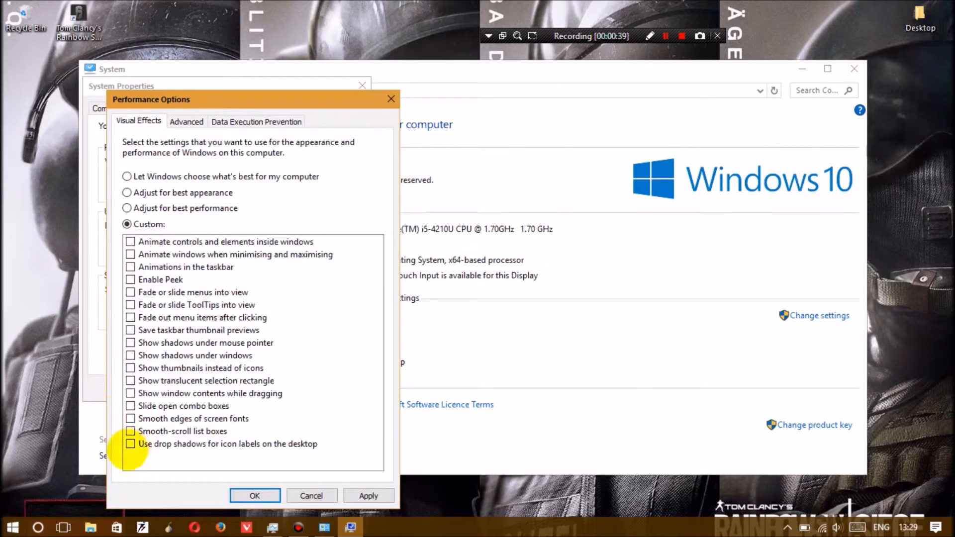
pyautogui.click(131, 444)
pyautogui.click(130, 419)
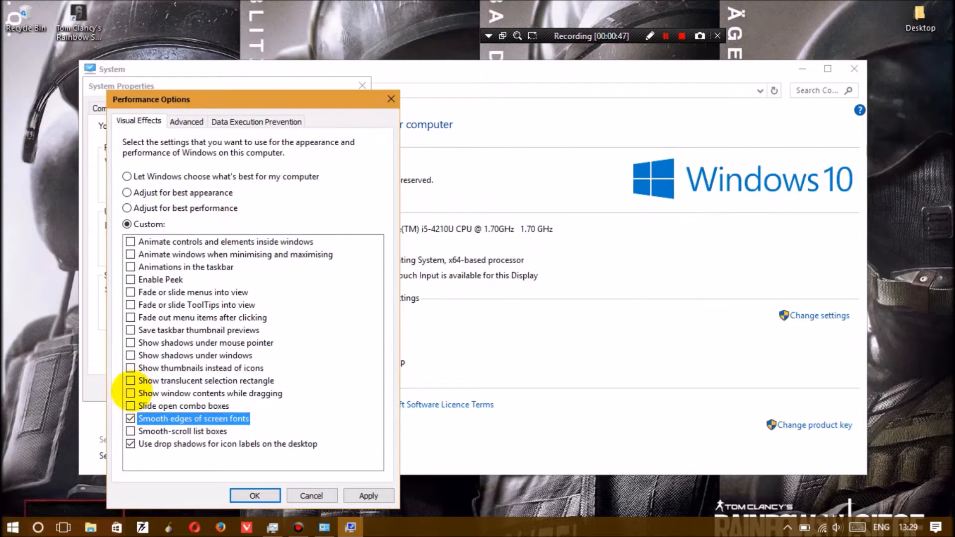
pyautogui.click(130, 393)
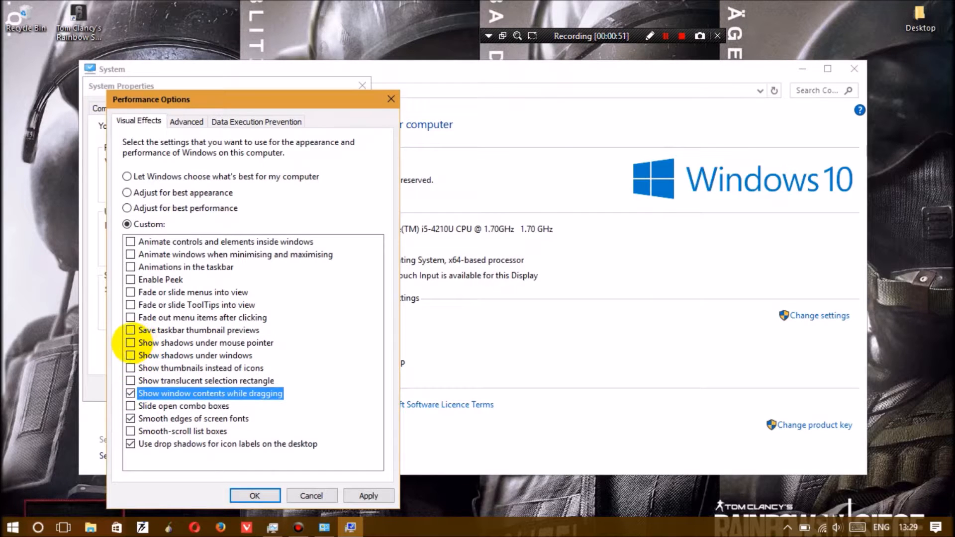
# Step: Enable shadows under the mouse pointer and under windows, confirm the performance options, and close System Properties and the System window
pyautogui.click(130, 342)
pyautogui.click(130, 355)
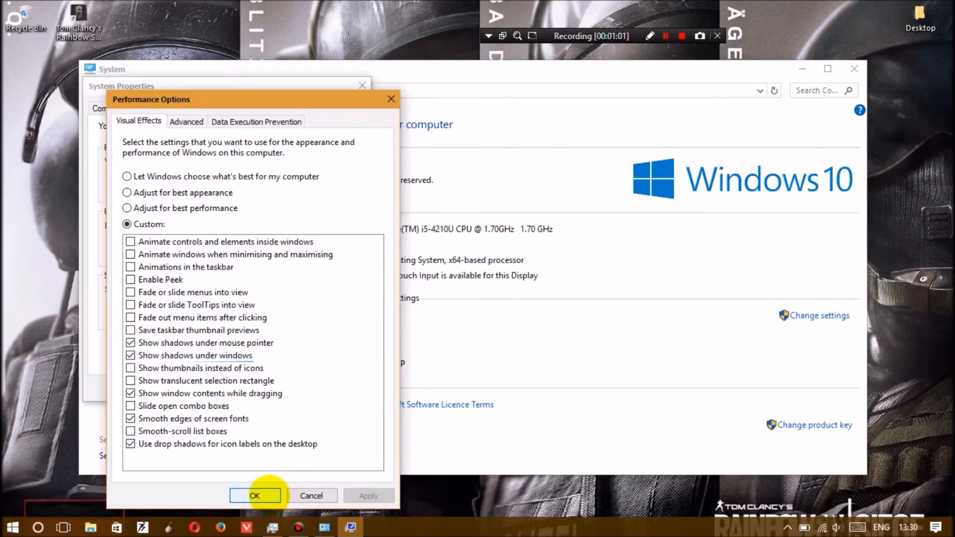
pyautogui.click(259, 494)
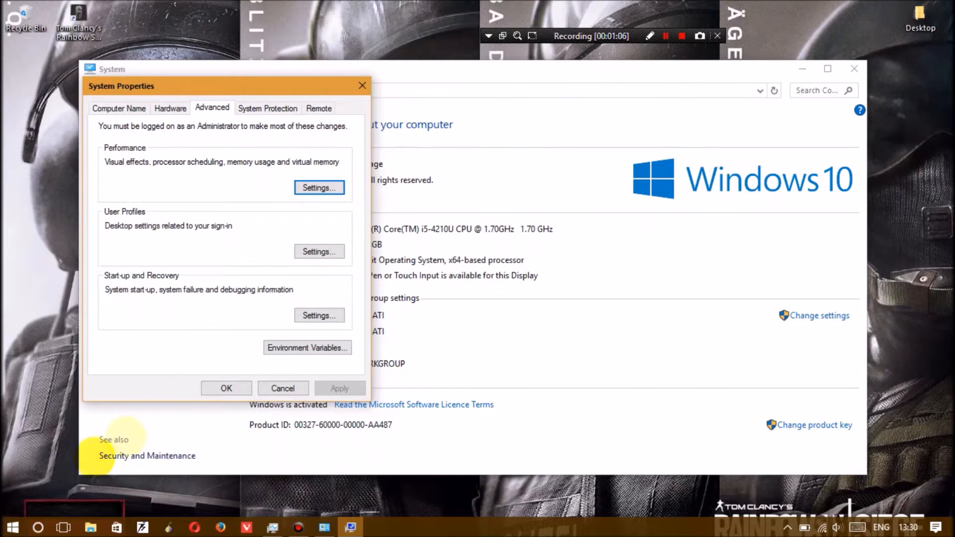
pyautogui.click(226, 388)
pyautogui.click(854, 69)
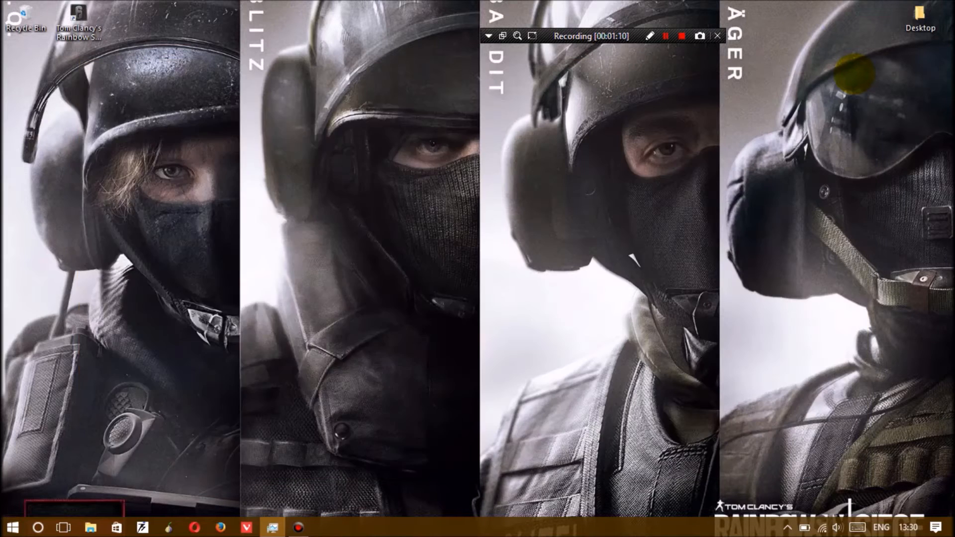
# Step: Search for "msconfig" and open System Configuration
pyautogui.press('super')
pyautogui.write('msc')
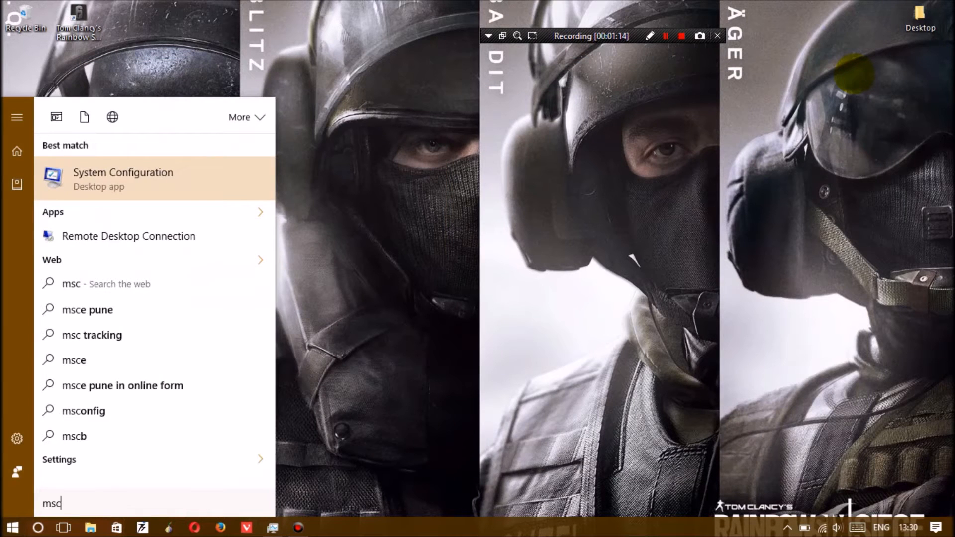
pyautogui.write('onfig')
pyautogui.press('BackSpace')
pyautogui.write('fig')
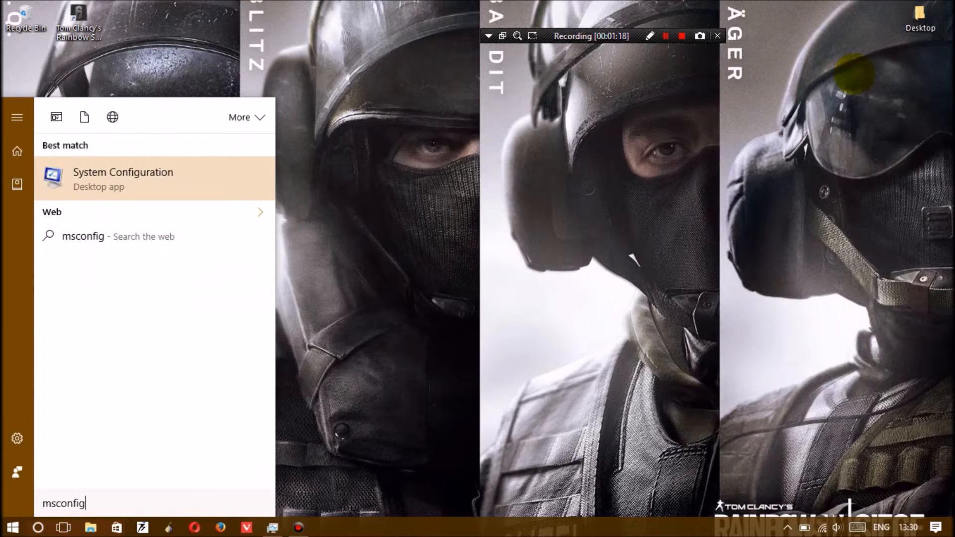
pyautogui.press('Return')
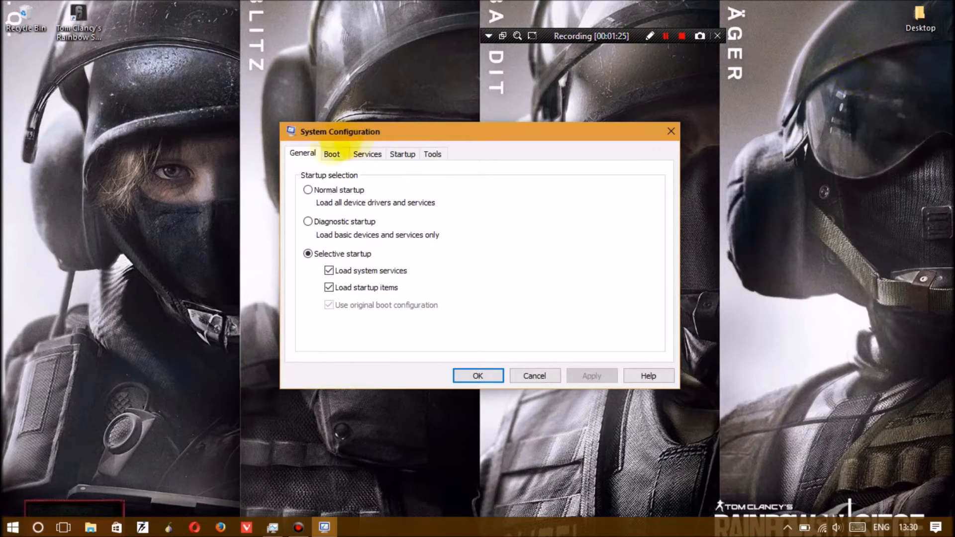
# Step: In the advanced boot options, set the number of processors to 4 and enable the maximum memory option
pyautogui.click(331, 154)
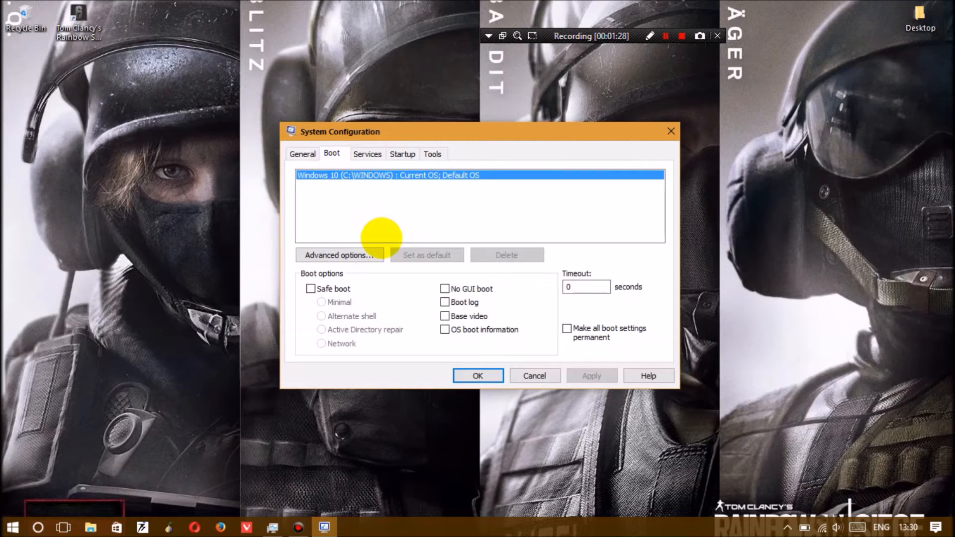
pyautogui.click(371, 256)
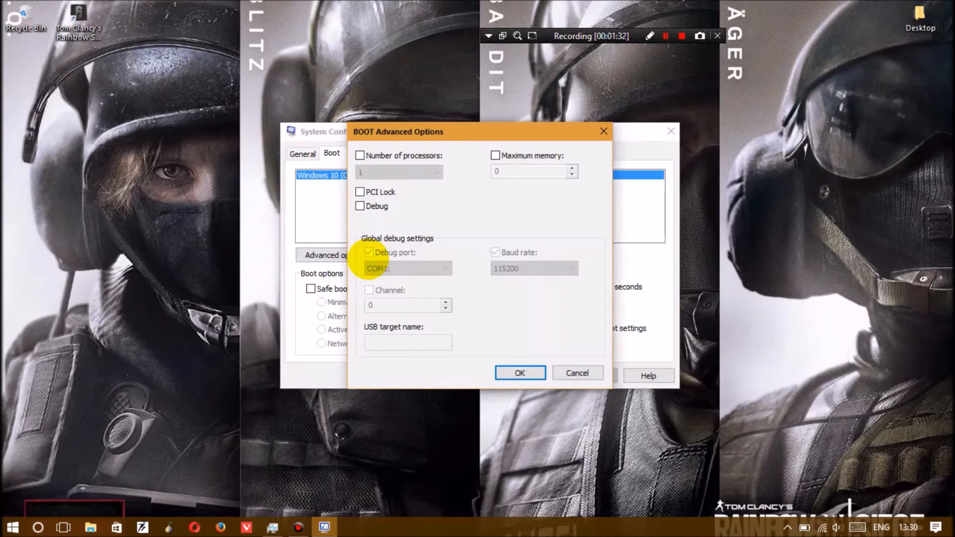
pyautogui.click(360, 155)
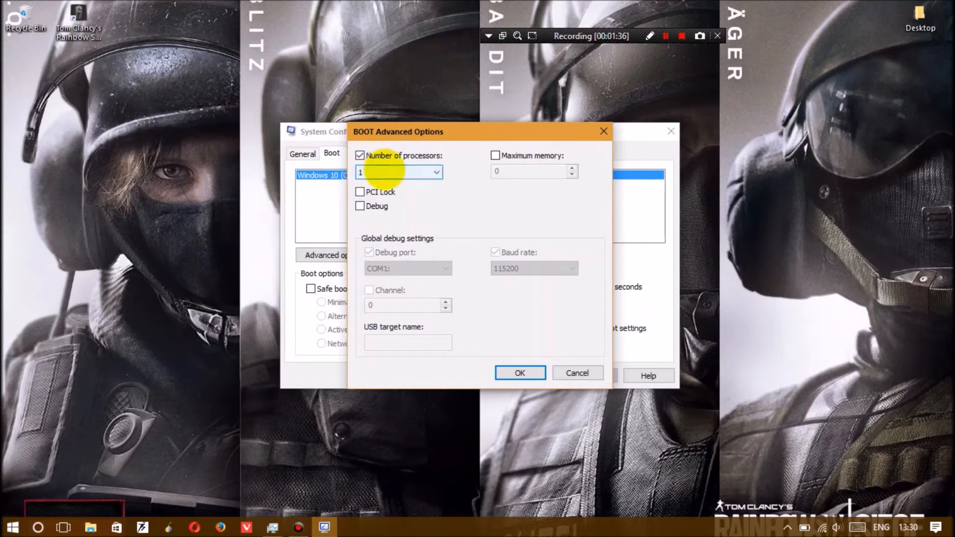
pyautogui.click(386, 172)
pyautogui.click(383, 212)
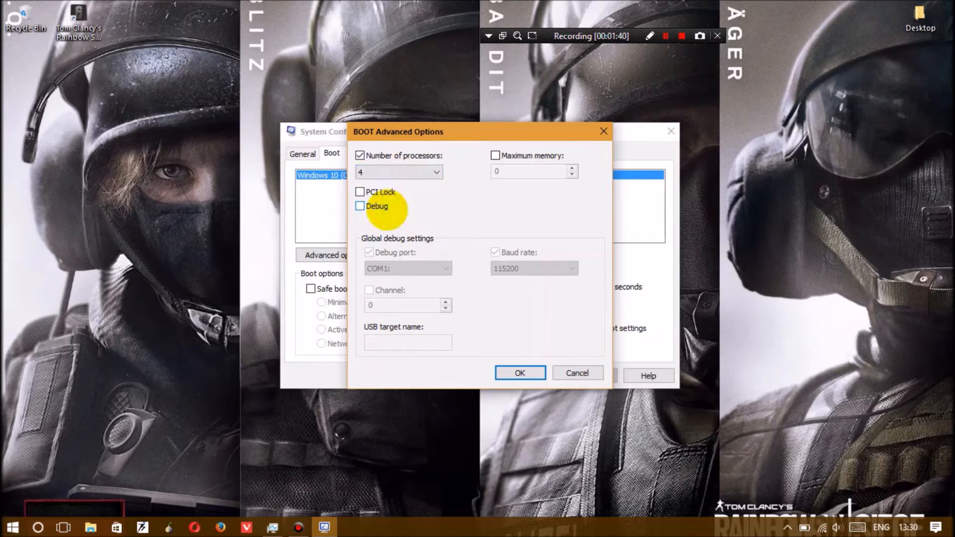
pyautogui.click(496, 155)
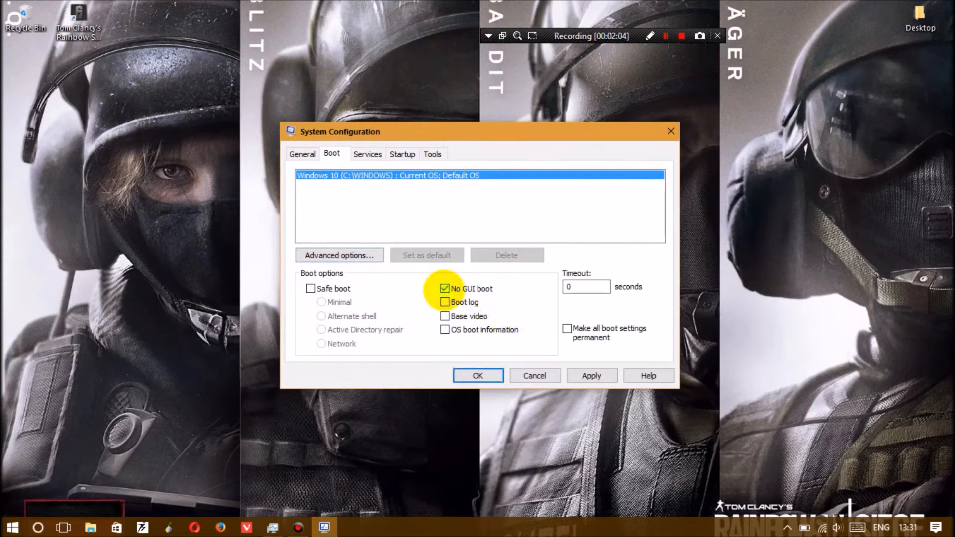
# Step: Enable No GUI boot, set the boot timeout to 5 seconds and apply the boot settings
pyautogui.click(601, 288)
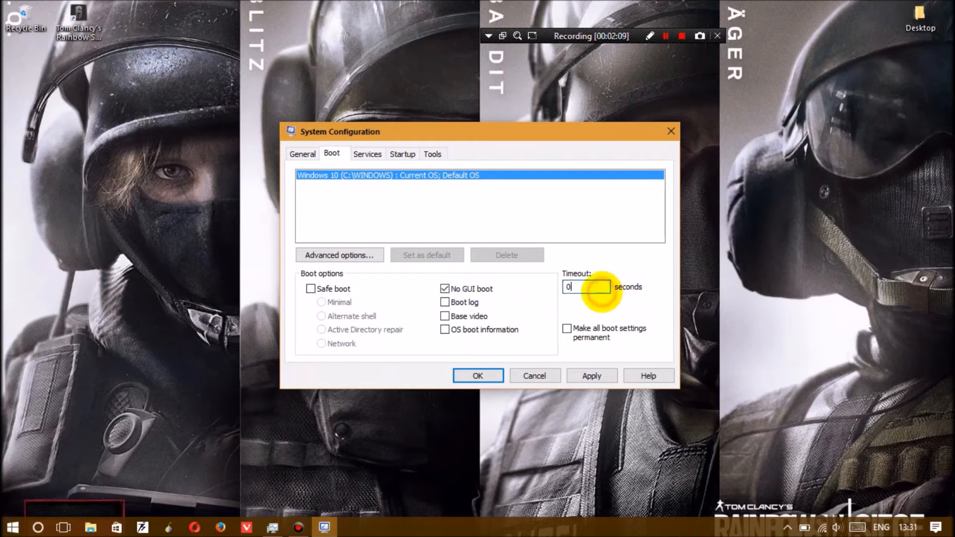
pyautogui.write('5')
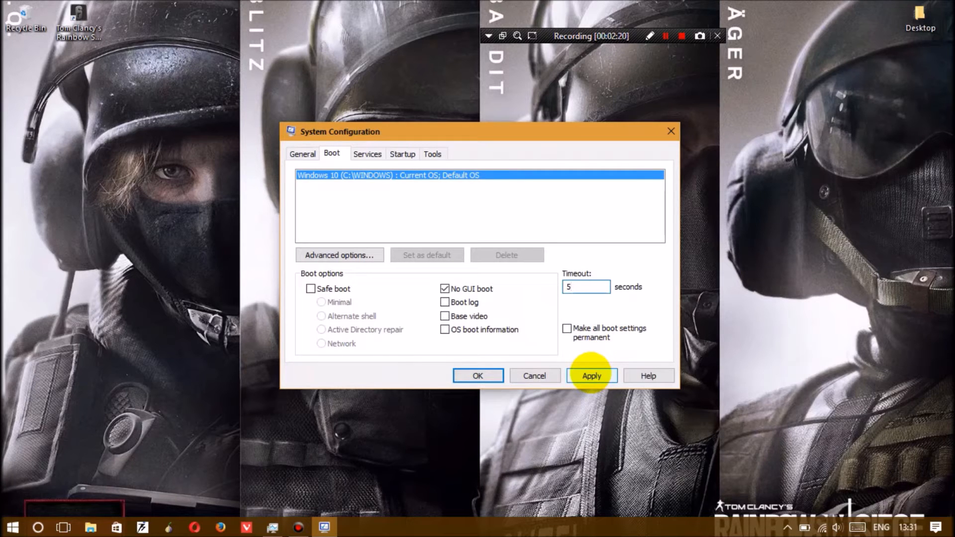
pyautogui.click(591, 375)
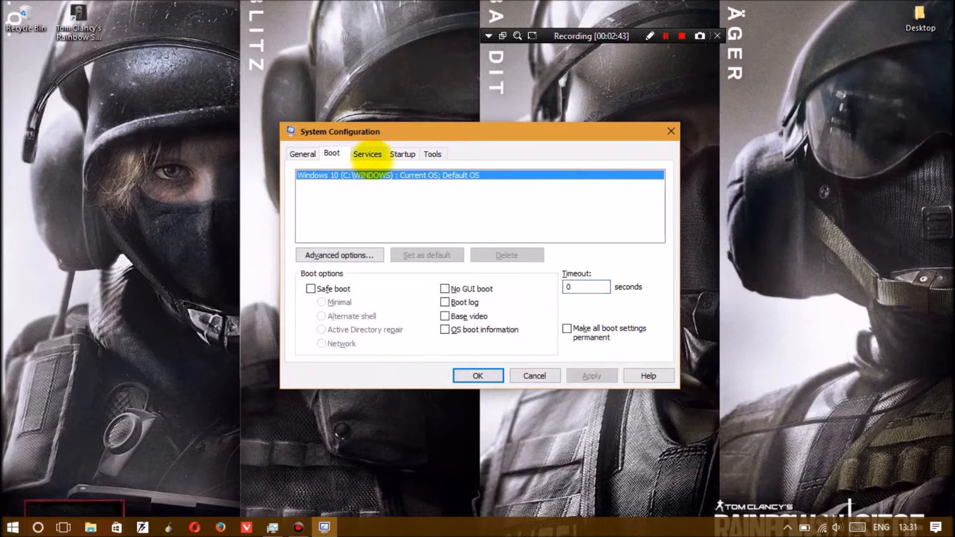
# Step: Open Task Manager's start-up list from System Configuration, disable DAEMON Tools Lite and Vivaldi, and close Task Manager
pyautogui.click(367, 153)
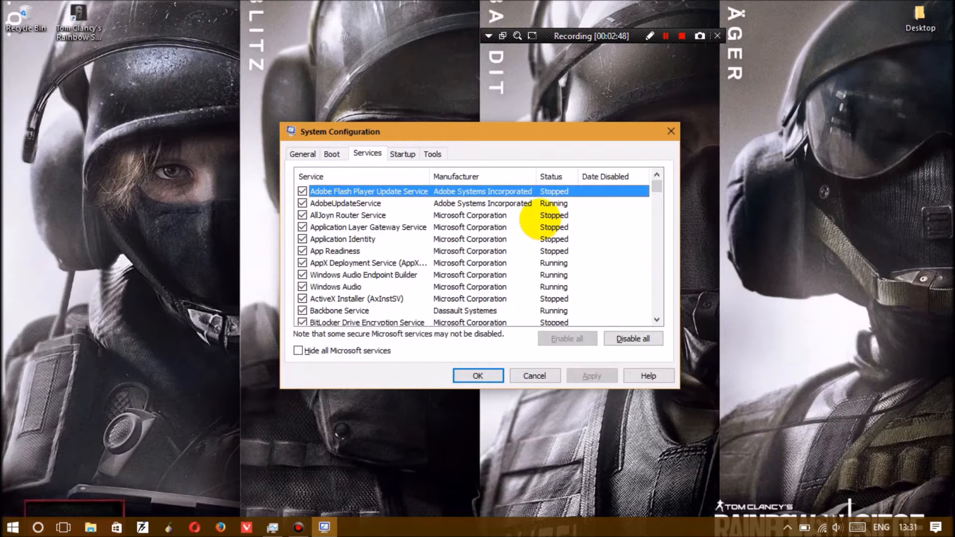
pyautogui.click(403, 153)
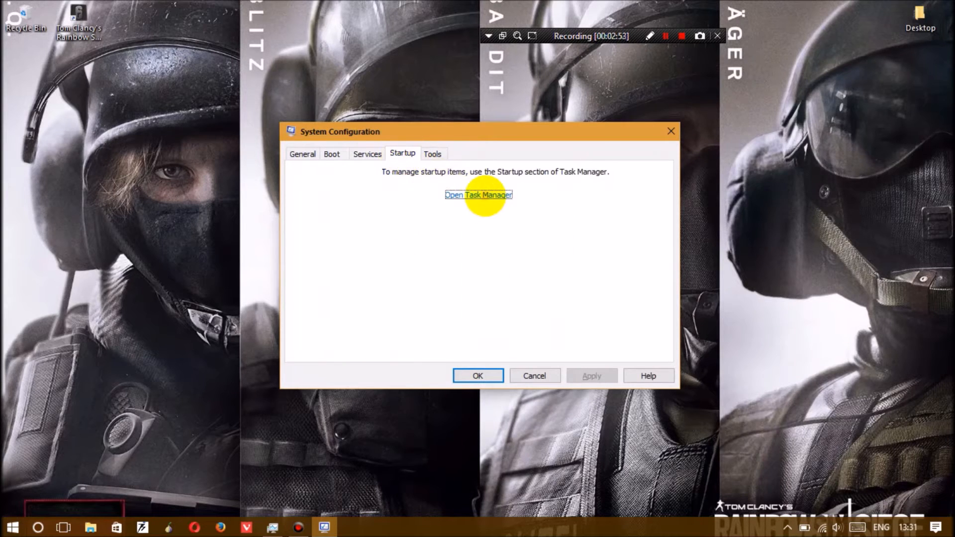
pyautogui.click(483, 195)
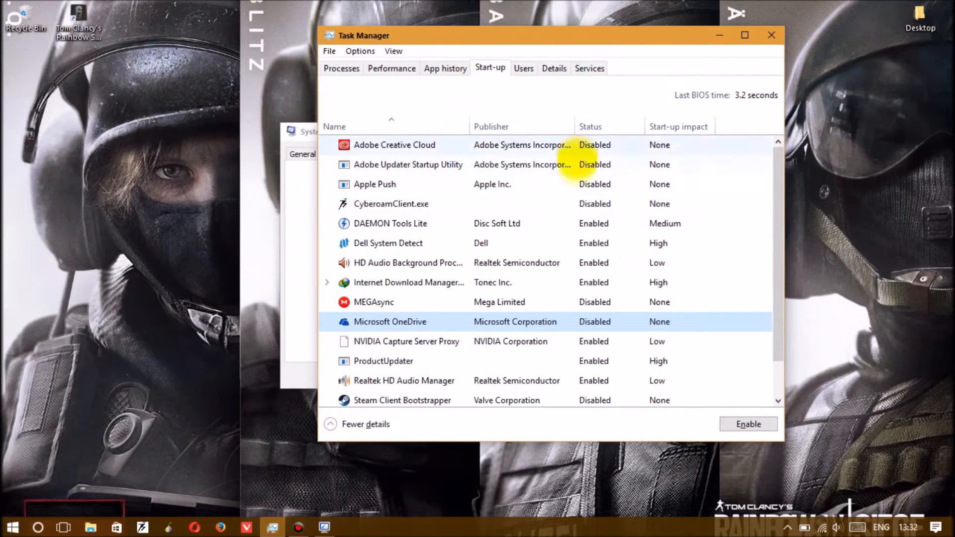
pyautogui.rightClick(565, 229)
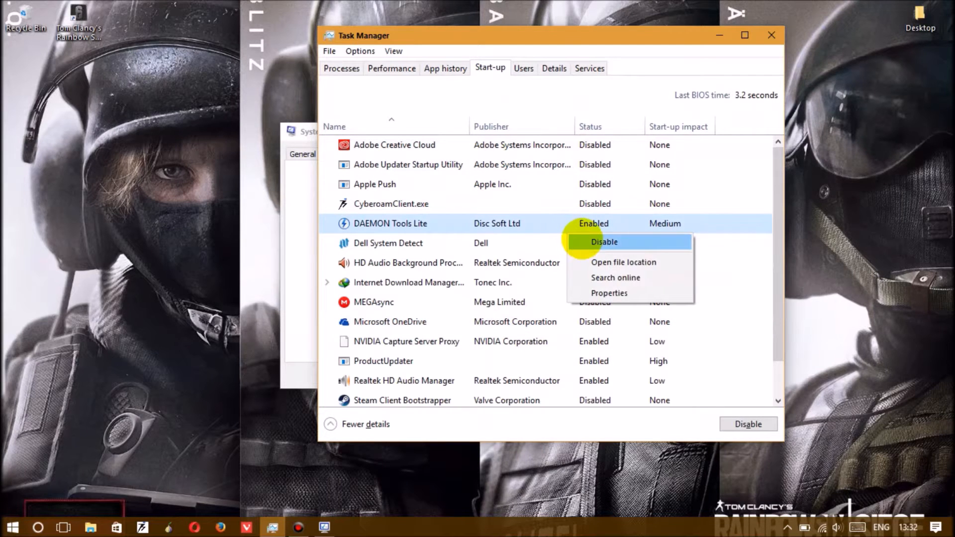
pyautogui.click(577, 241)
pyautogui.press('v')
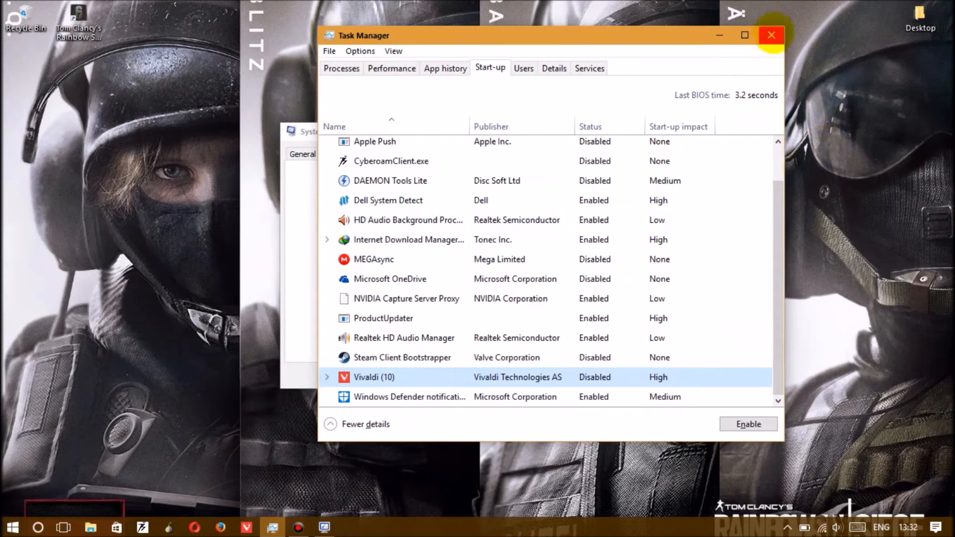
pyautogui.click(770, 34)
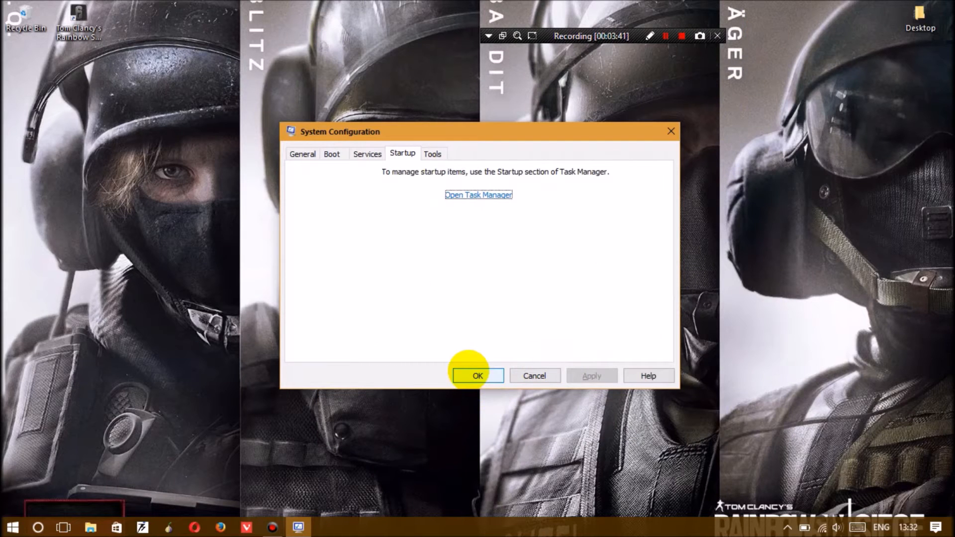
# Step: Hide all Microsoft services in System Configuration and look through the remaining services
pyautogui.click(368, 153)
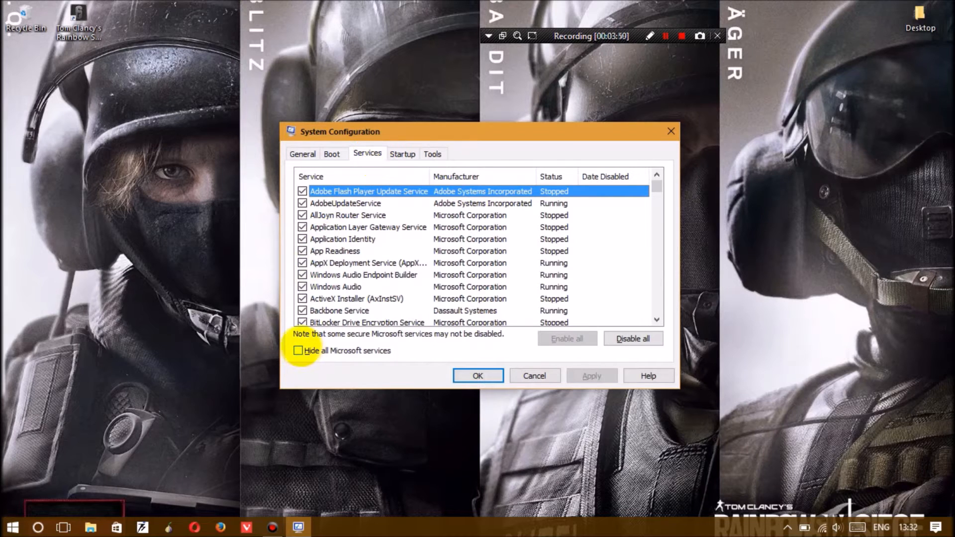
pyautogui.click(298, 351)
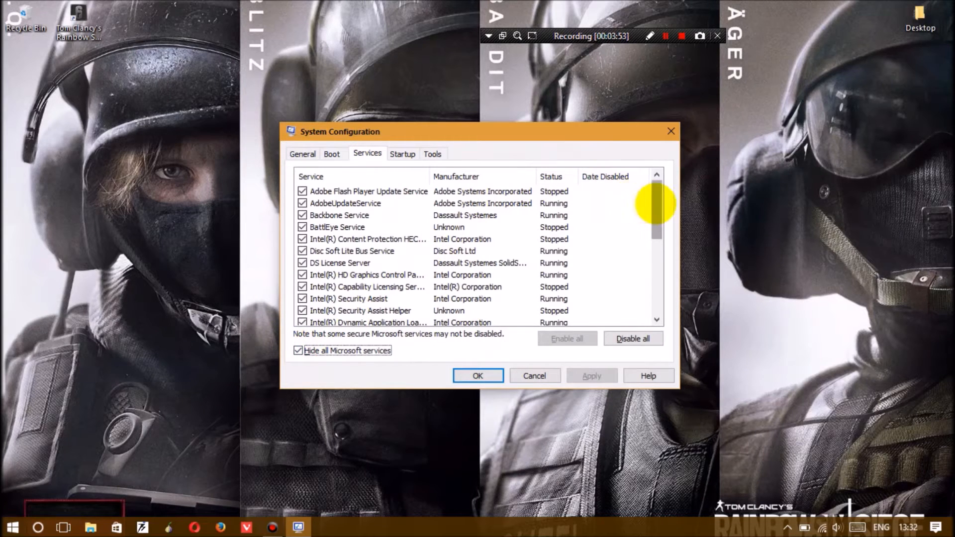
pyautogui.moveTo(656, 204); pyautogui.dragTo(647, 387)
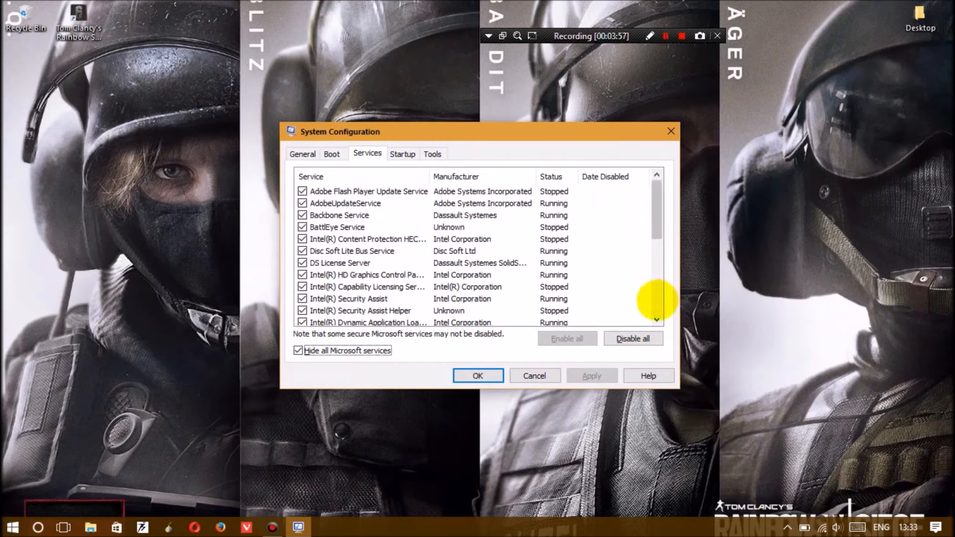
pyautogui.click(657, 302)
pyautogui.click(657, 301)
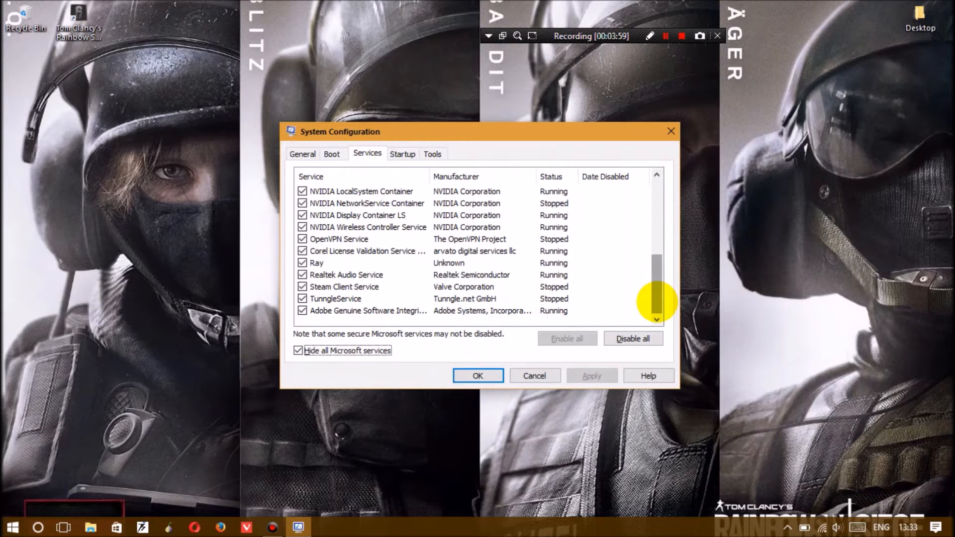
pyautogui.moveTo(652, 283); pyautogui.dragTo(670, 189)
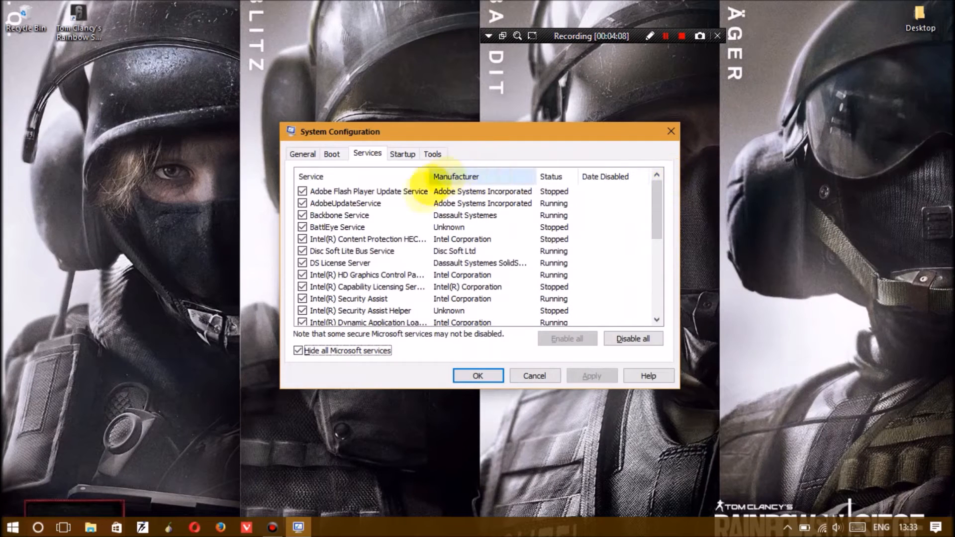
# Step: Disable the Adobe Flash Player Update, AdobeUpdateService, Backbone, Disc Soft Lite Bus, Corel License Validation and Adobe Genuine Software Integrity services, apply, and close System Configuration
pyautogui.click(302, 203)
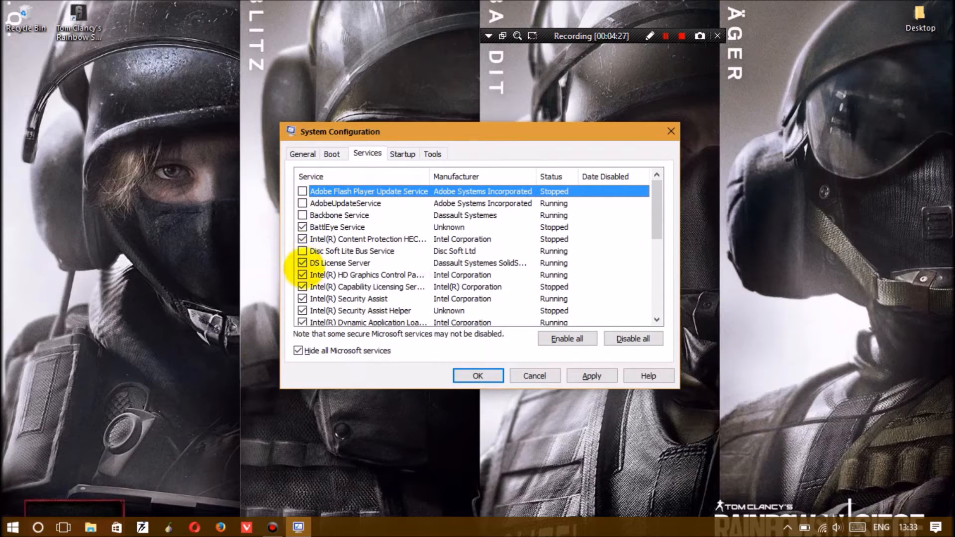
pyautogui.scroll(-5, 311, 276)
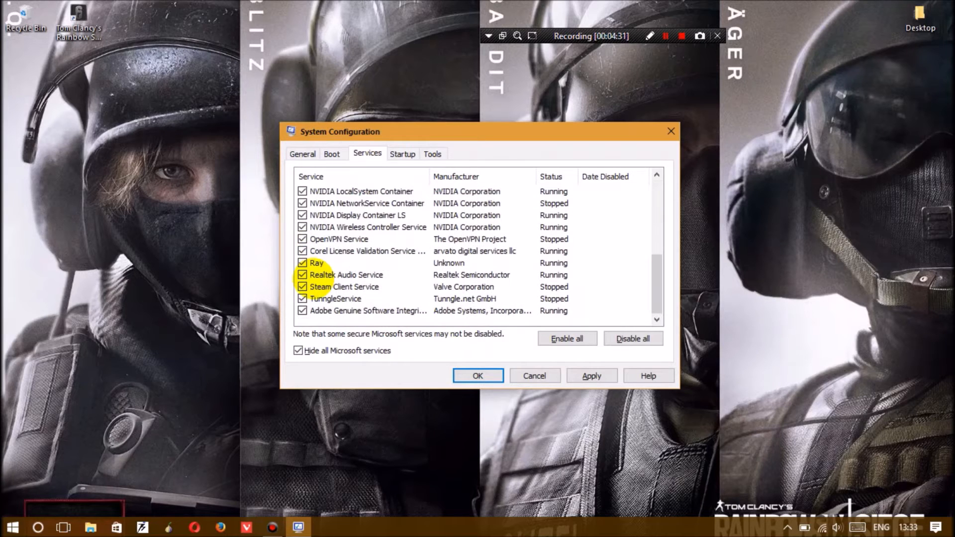
pyautogui.click(302, 251)
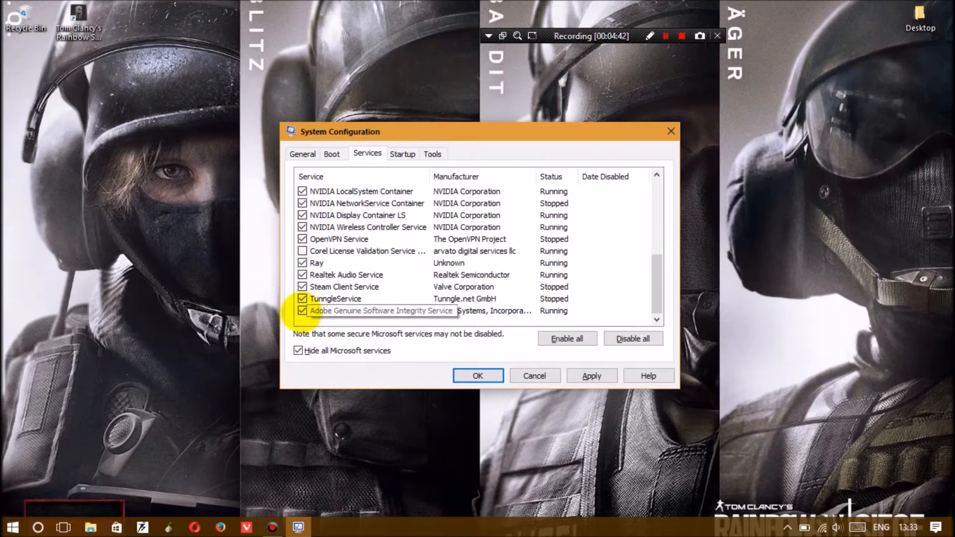
pyautogui.click(302, 311)
pyautogui.click(591, 376)
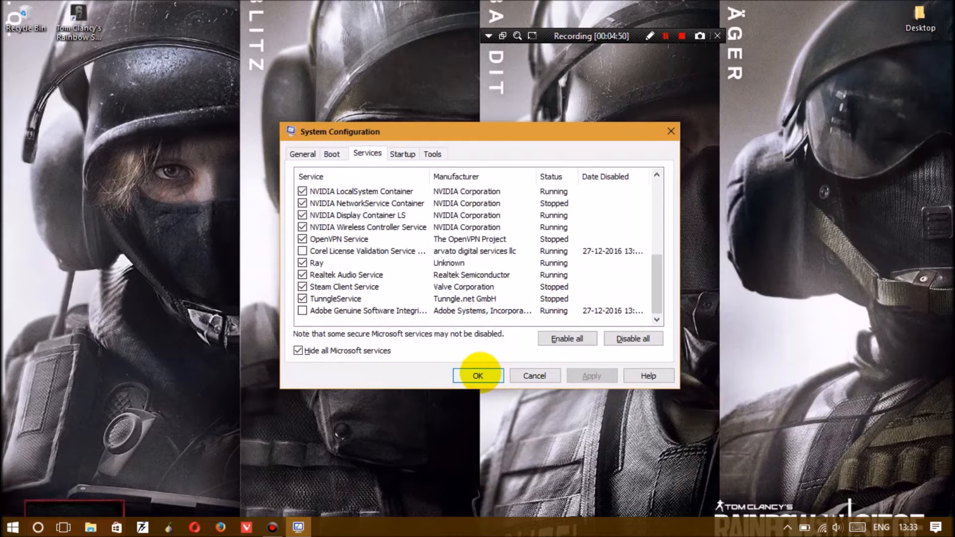
pyautogui.click(478, 375)
pyautogui.click(512, 288)
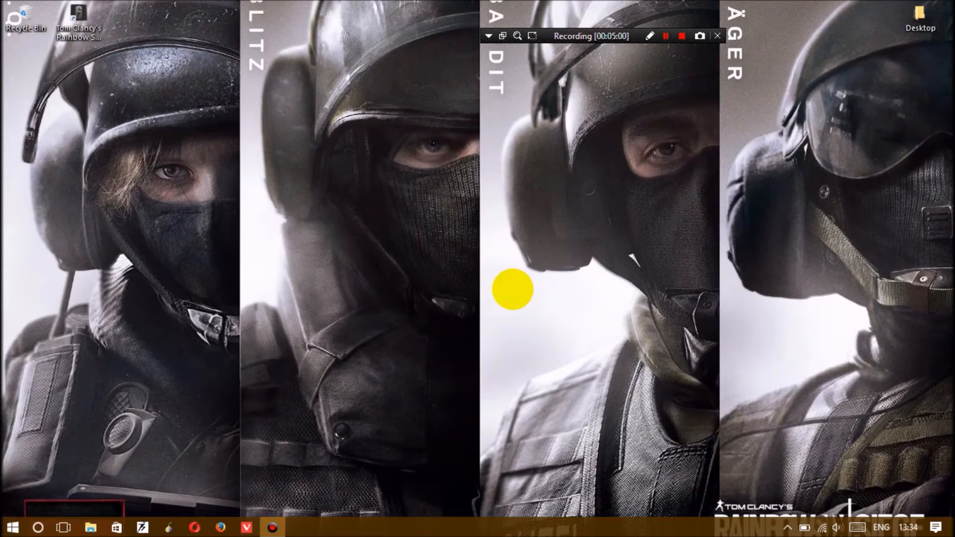
# Step: Reopen System Configuration, make all boot settings permanent, apply and confirm the commit, and close the dialog
pyautogui.click(14, 527)
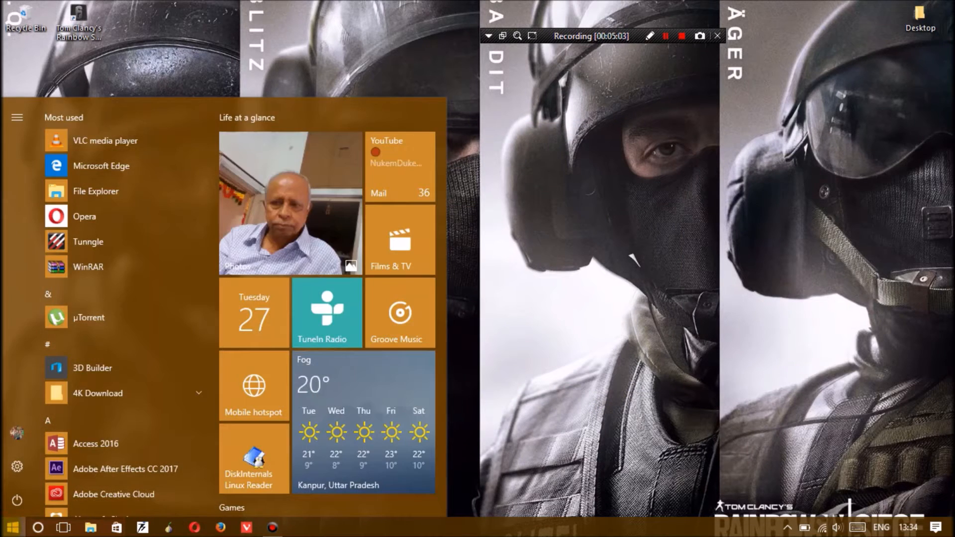
pyautogui.write('msc')
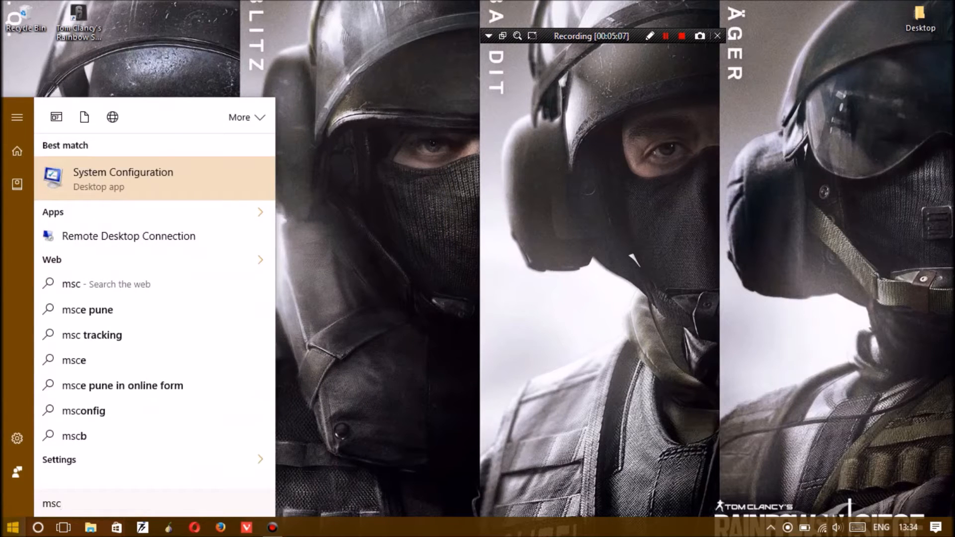
pyautogui.press('Return')
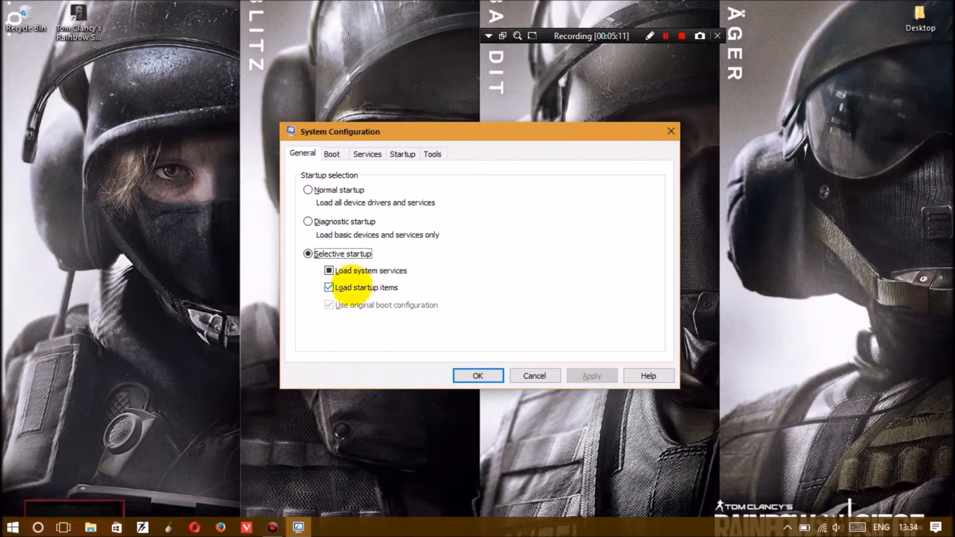
pyautogui.click(332, 154)
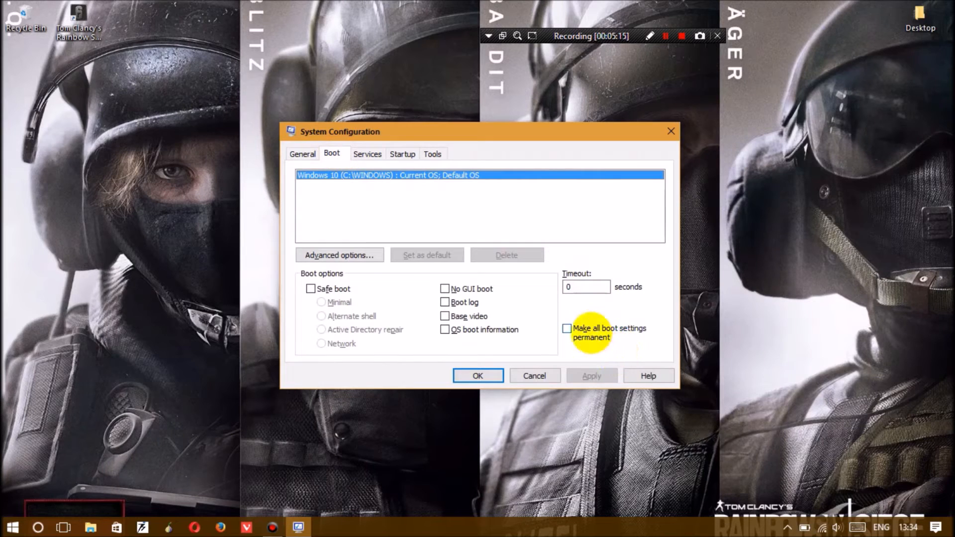
pyautogui.click(590, 332)
pyautogui.click(590, 332)
pyautogui.click(582, 329)
pyautogui.click(597, 375)
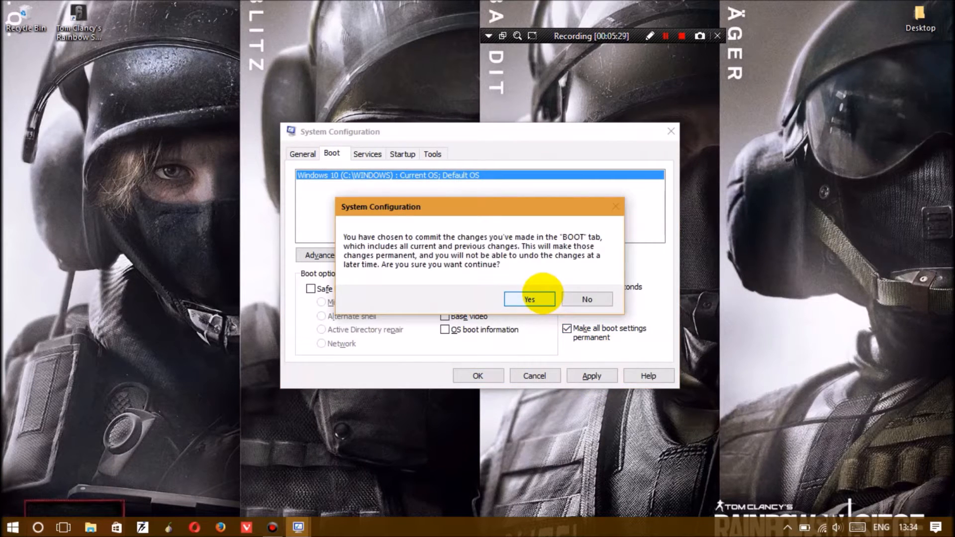
pyautogui.click(530, 298)
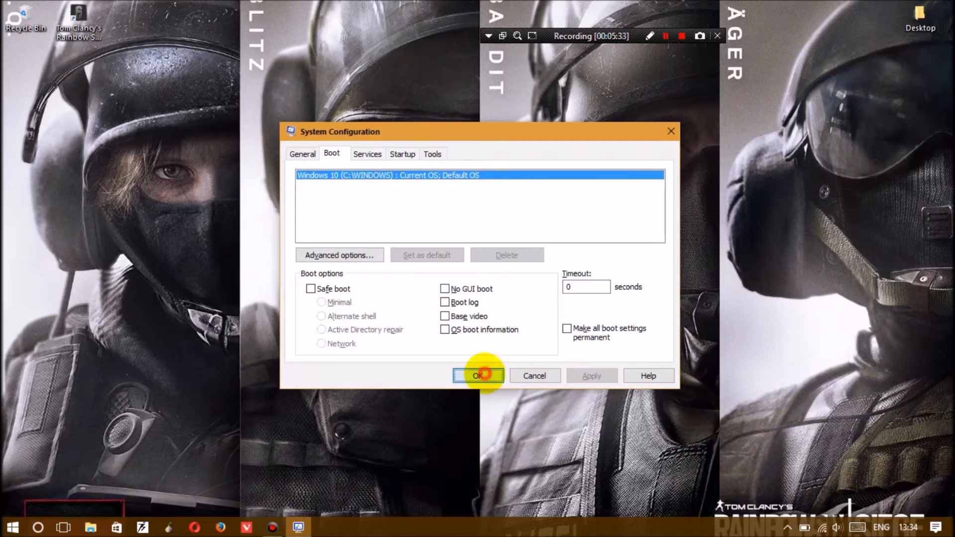
pyautogui.click(478, 376)
pyautogui.click(545, 290)
# Step: Open the general privacy settings and stop apps on other devices from opening apps and continuing experiences on this device
pyautogui.press('super')
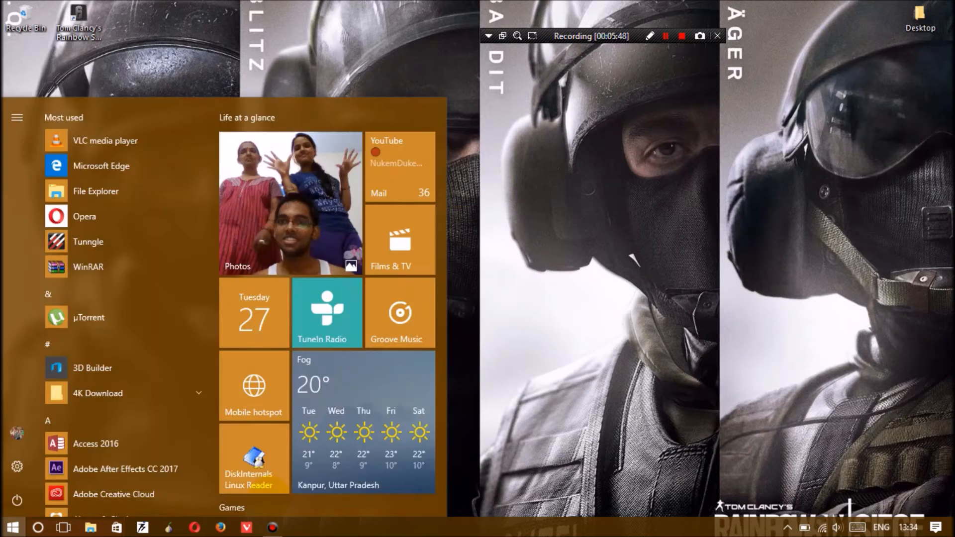
pyautogui.write('privac')
pyautogui.press('Return')
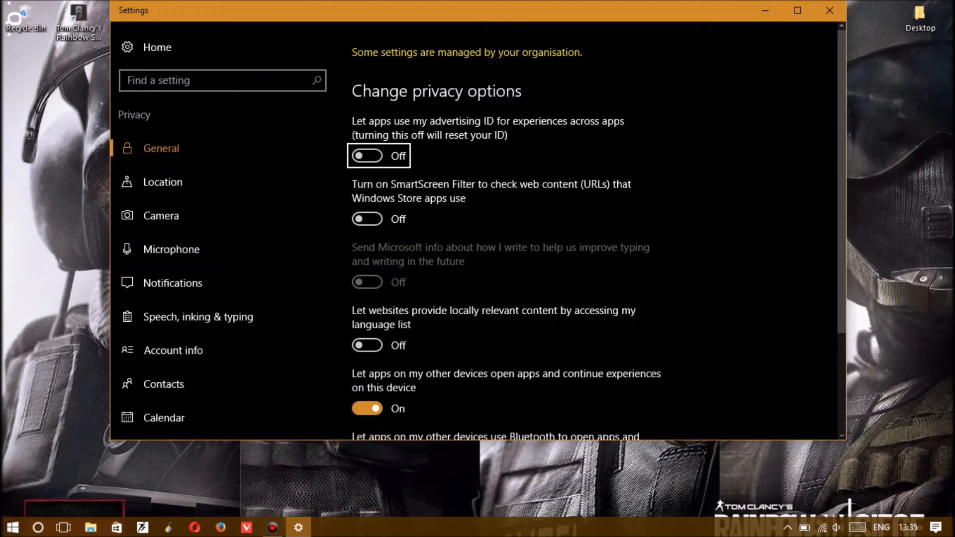
pyautogui.scroll(-2, 497, 229)
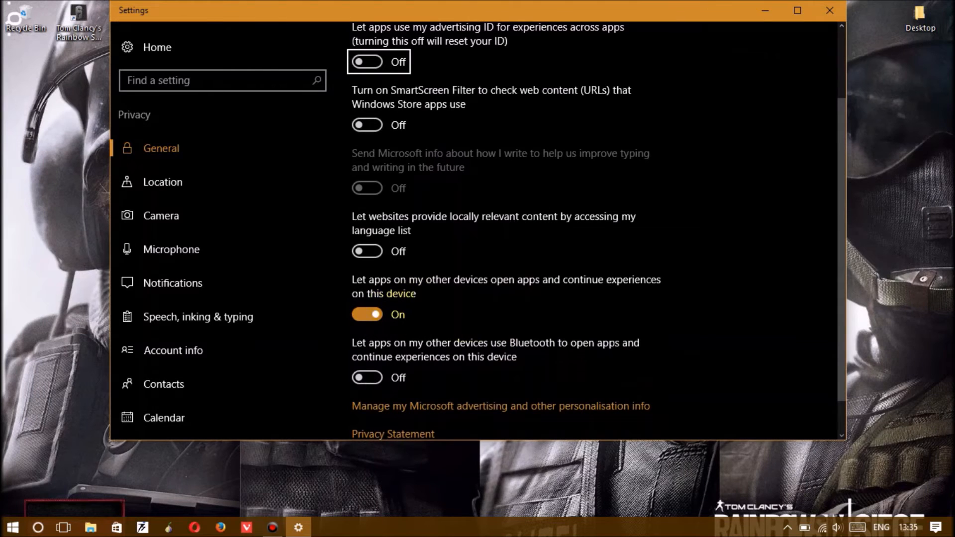
pyautogui.scroll(-2, 489, 282)
pyautogui.click(375, 272)
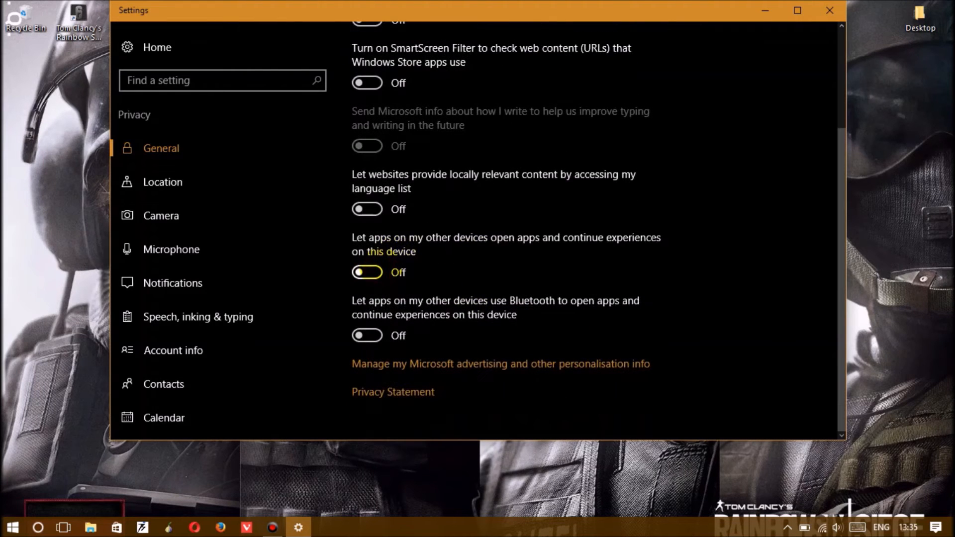
pyautogui.scroll(3, 383, 282)
# Step: Turn off app access to the camera and to the microphone in the privacy settings
pyautogui.click(161, 216)
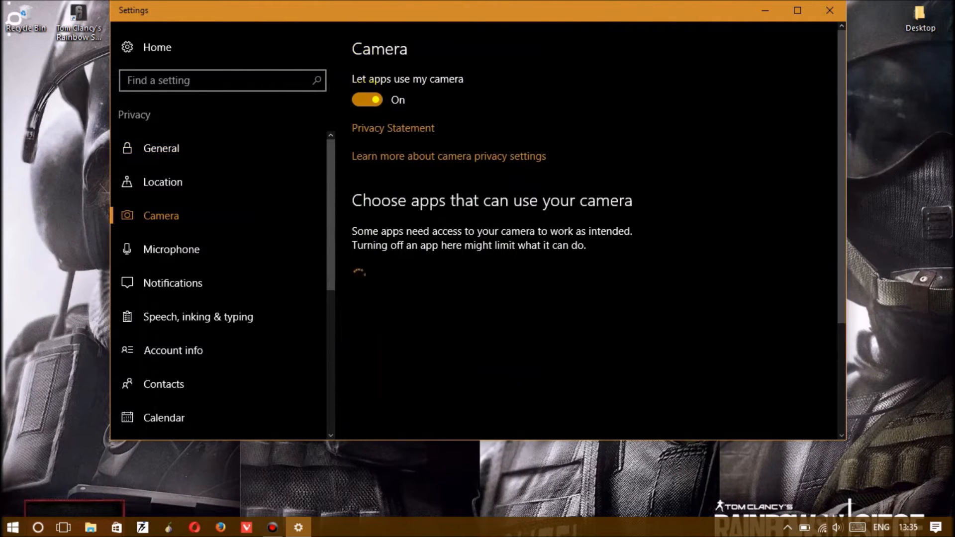
pyautogui.click(367, 99)
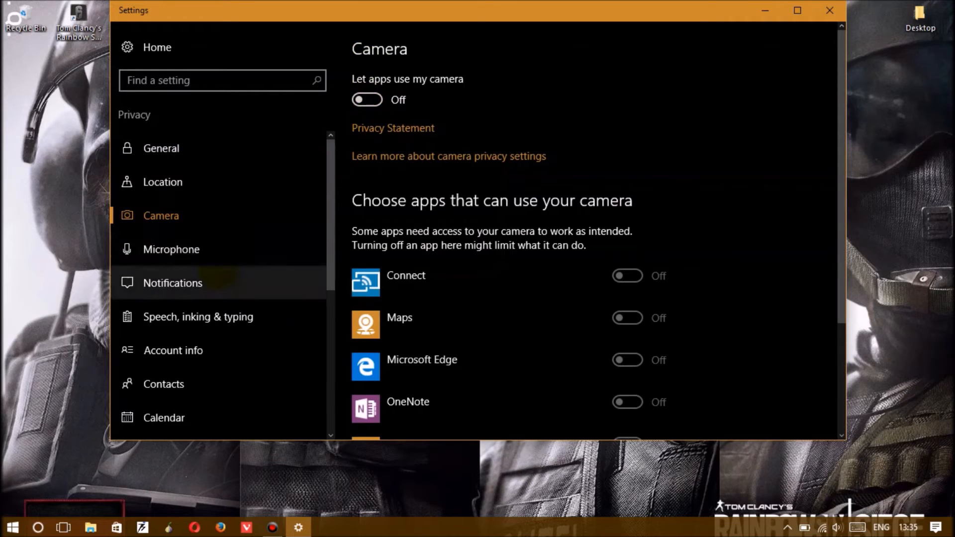
pyautogui.click(209, 249)
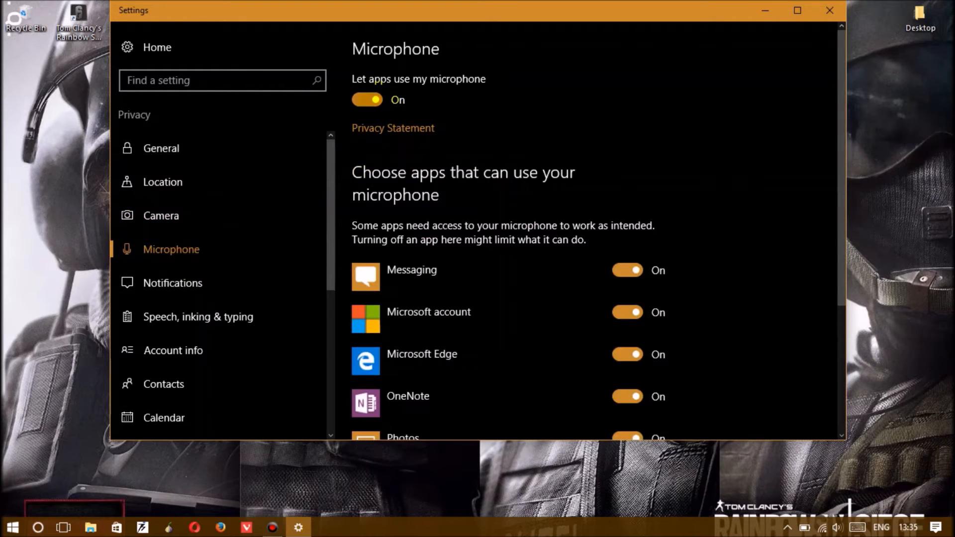
pyautogui.scroll(-4, 387, 94)
pyautogui.scroll(4, 380, 73)
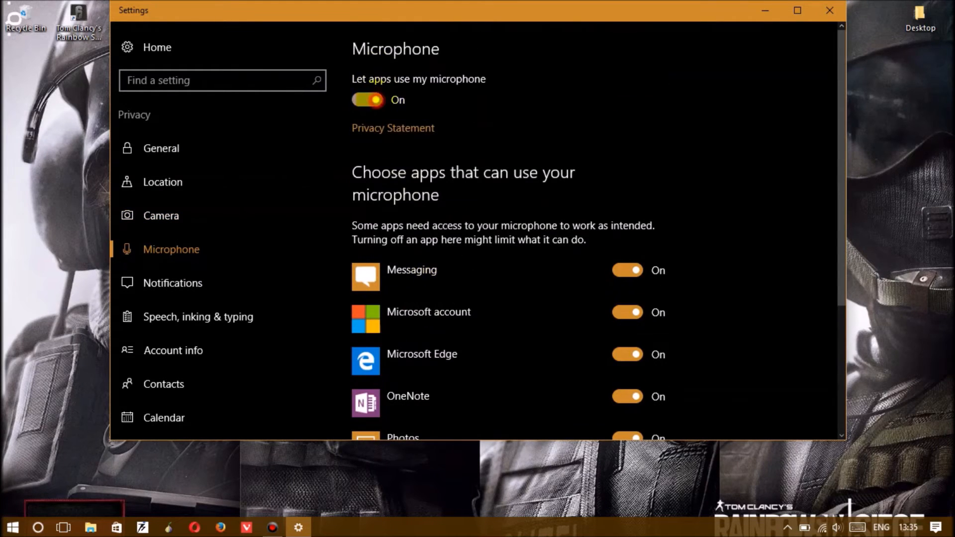
pyautogui.click(376, 100)
# Step: Review the speech, notifications, account info and calendar privacy settings, and turn off app access to contacts
pyautogui.click(199, 317)
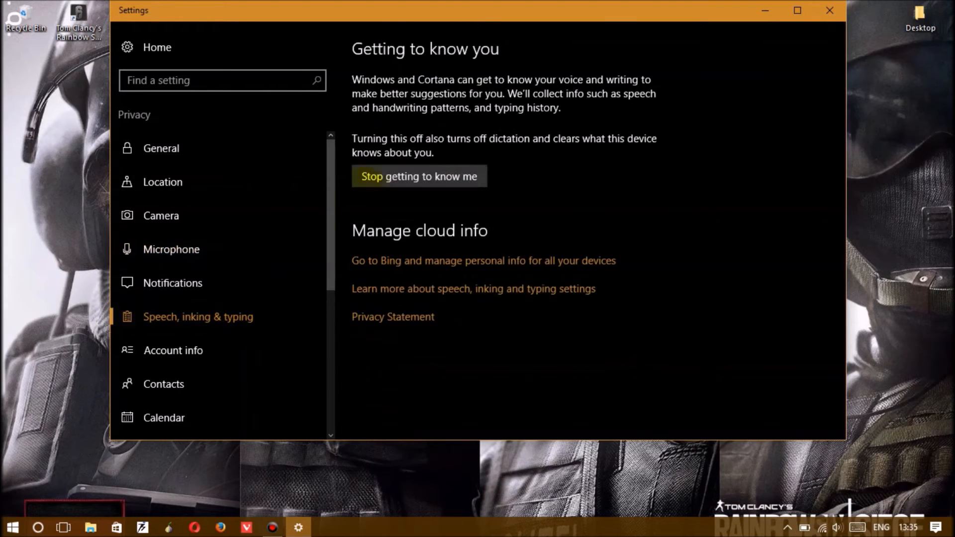
pyautogui.click(164, 283)
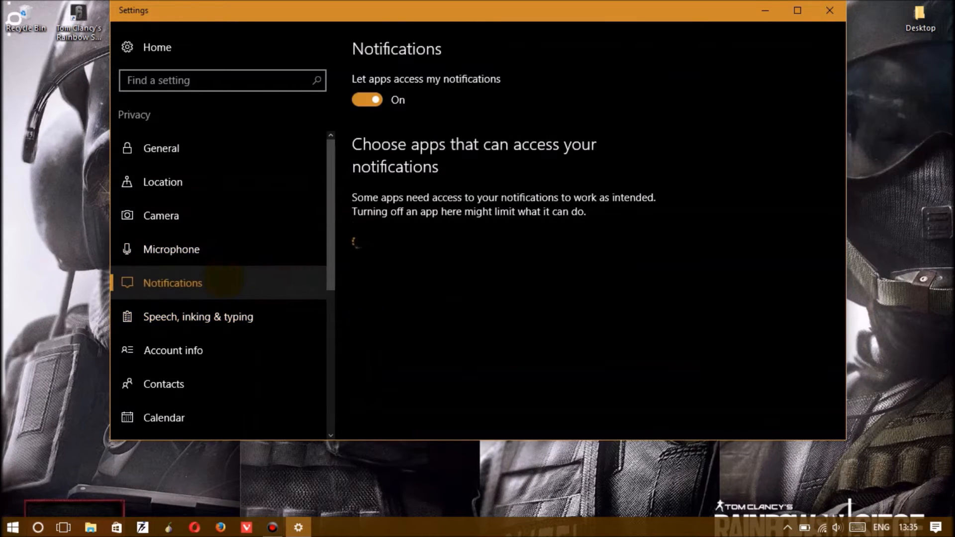
pyautogui.click(238, 351)
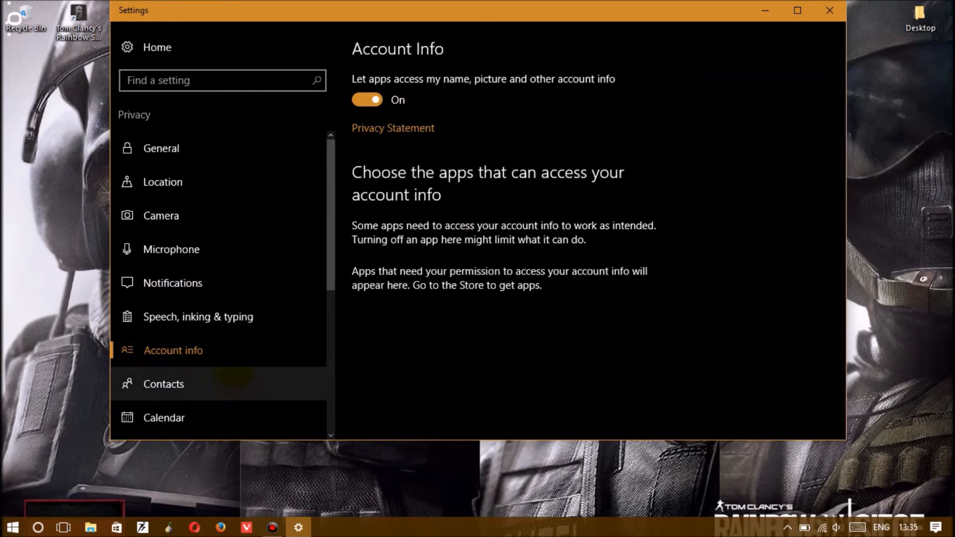
pyautogui.click(234, 384)
pyautogui.click(234, 411)
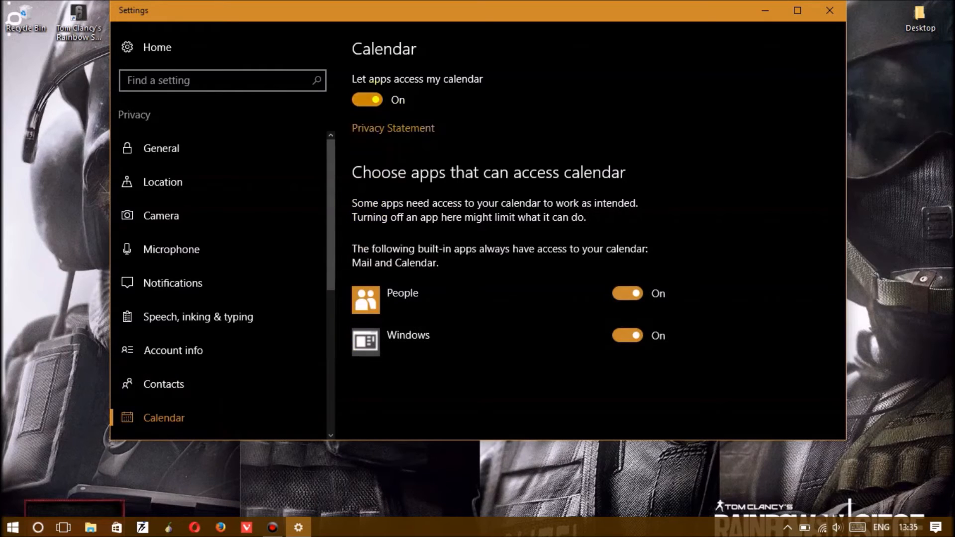
pyautogui.click(239, 385)
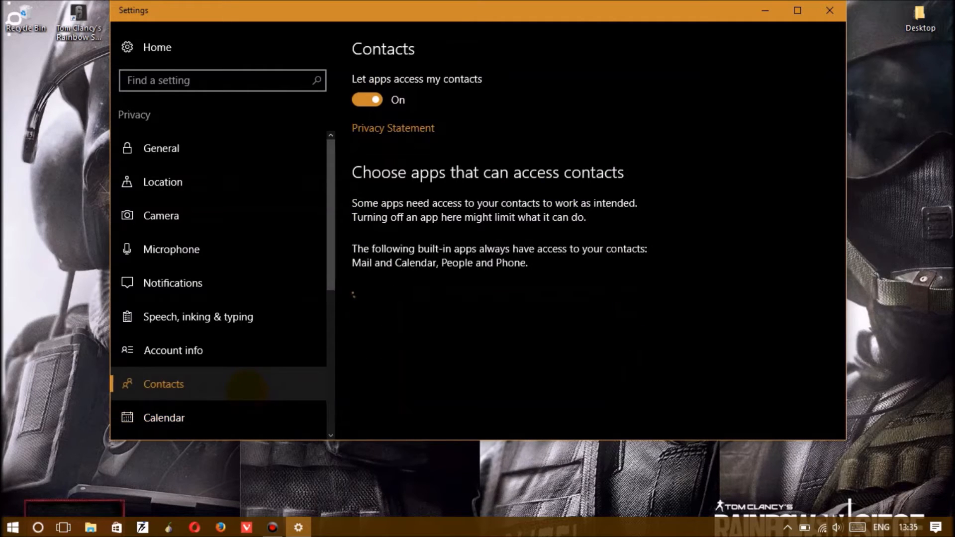
pyautogui.click(367, 98)
# Step: Set the Windows feedback frequency to Never and the device data sent to Microsoft to Basic
pyautogui.scroll(-5, 264, 328)
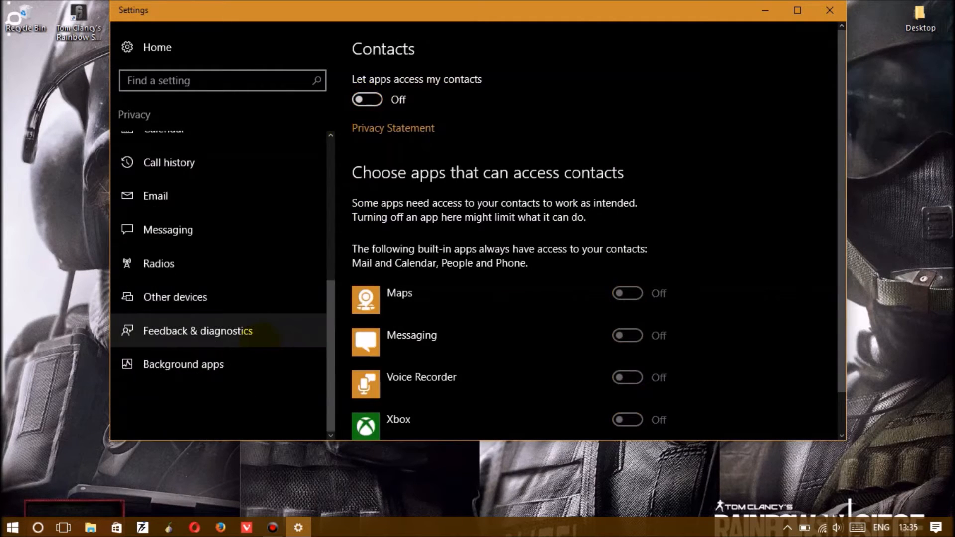
pyautogui.click(266, 334)
pyautogui.click(408, 102)
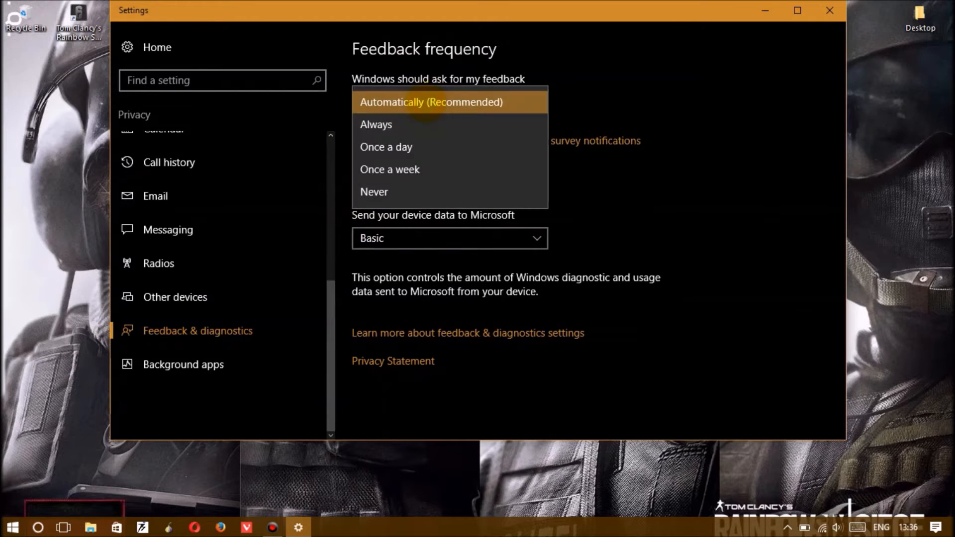
pyautogui.click(416, 192)
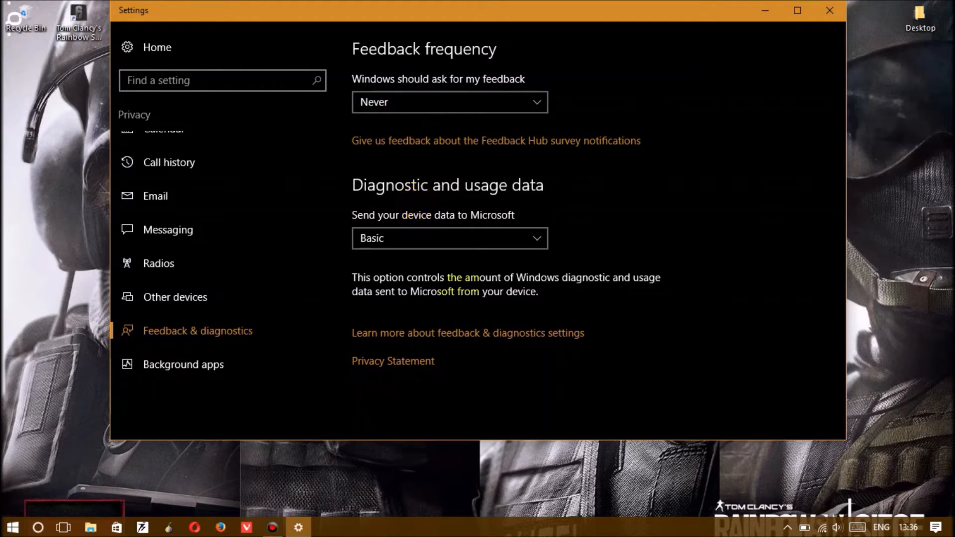
pyautogui.click(462, 241)
pyautogui.click(462, 241)
# Step: Stop 3D Builder, Calculator, Camera and Connect from running in the background
pyautogui.click(265, 353)
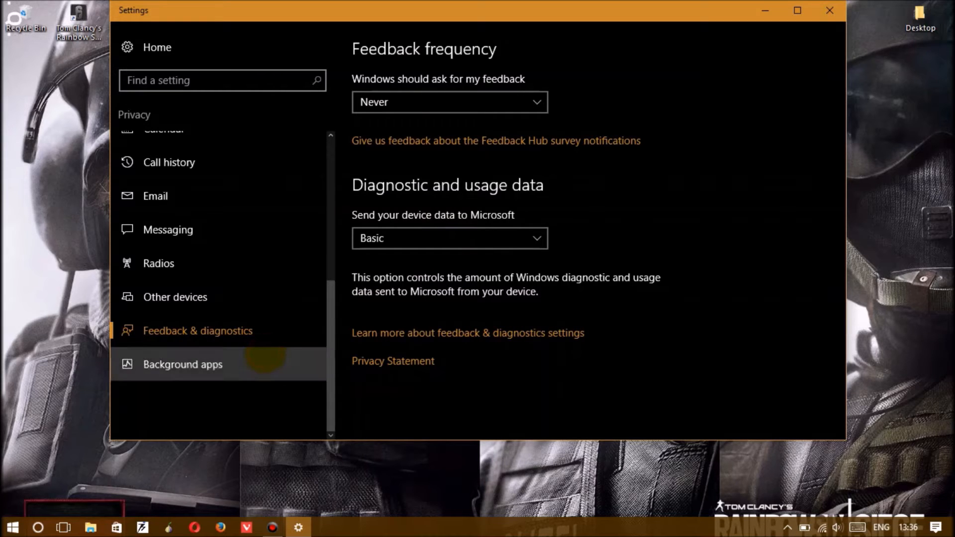
pyautogui.click(631, 166)
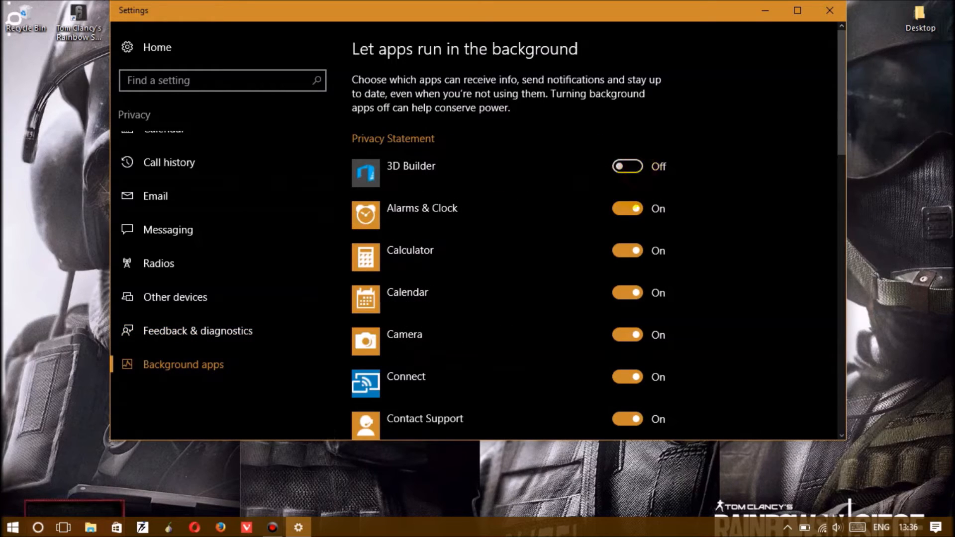
pyautogui.click(627, 250)
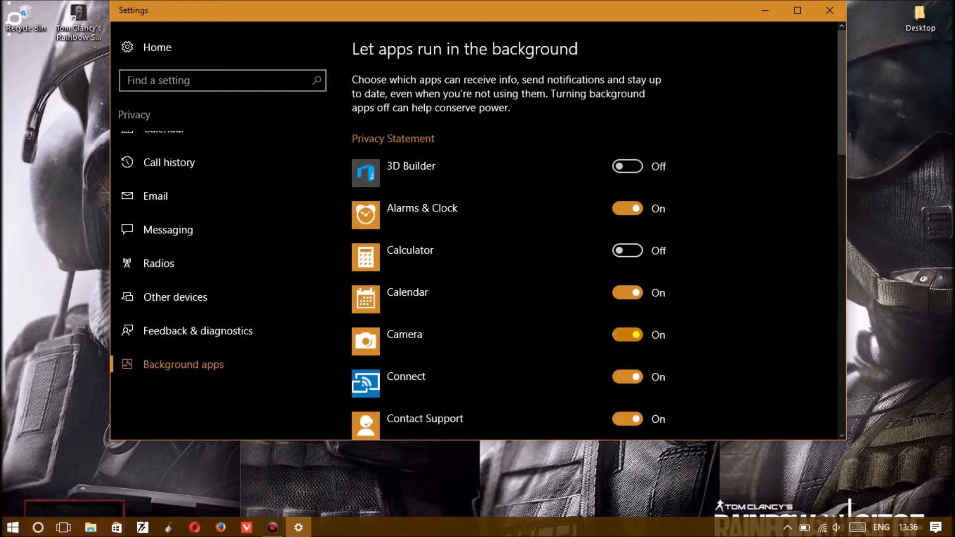
pyautogui.click(626, 335)
pyautogui.click(627, 376)
# Step: Turn off background running for Contact Support, Films & TV, Get Started, Groove Music, Maps and Messaging
pyautogui.scroll(-5, 628, 378)
pyautogui.click(624, 169)
pyautogui.click(622, 211)
pyautogui.click(627, 253)
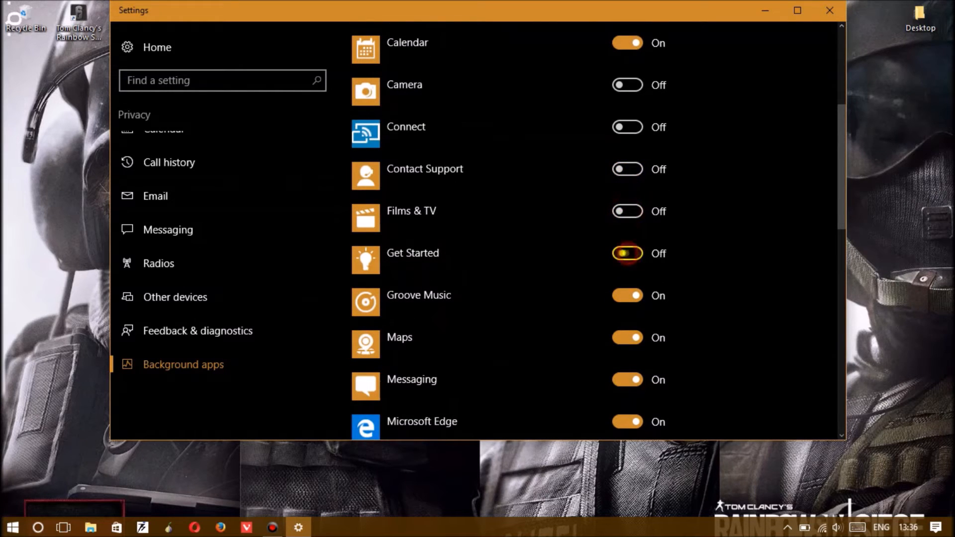
pyautogui.click(627, 379)
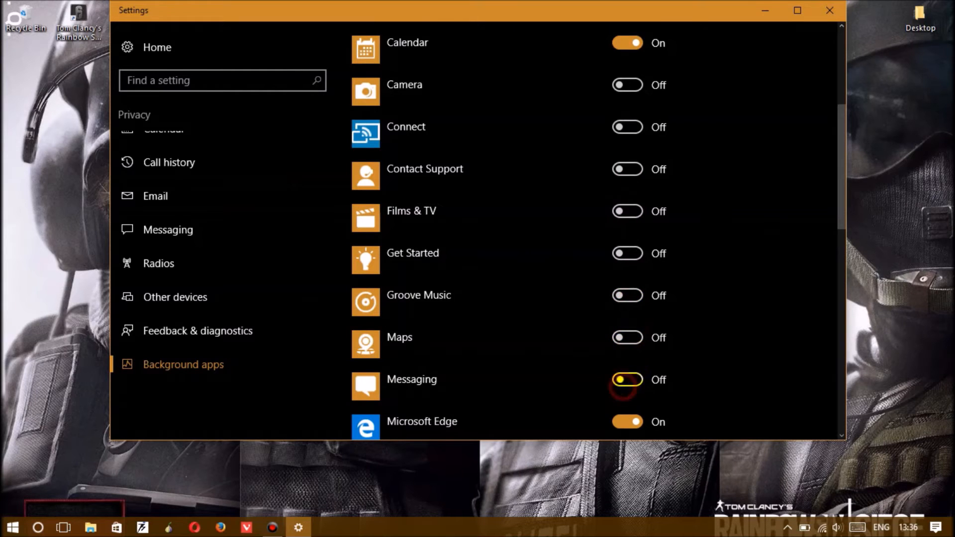
# Step: Turn off background running for Xbox, Weather, Voice Recorder, Store, Sticky Notes, Reader and PicsArt
pyautogui.scroll(-10, 628, 398)
pyautogui.click(635, 374)
pyautogui.click(629, 332)
pyautogui.click(635, 290)
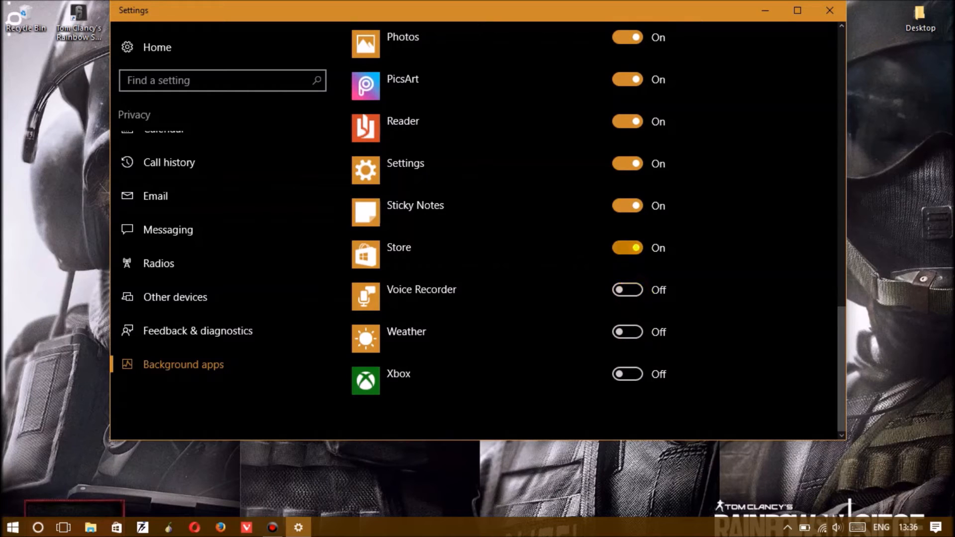
pyautogui.click(634, 205)
pyautogui.click(636, 80)
# Step: Turn off background running for Photos, Phone and People
pyautogui.scroll(2, 636, 80)
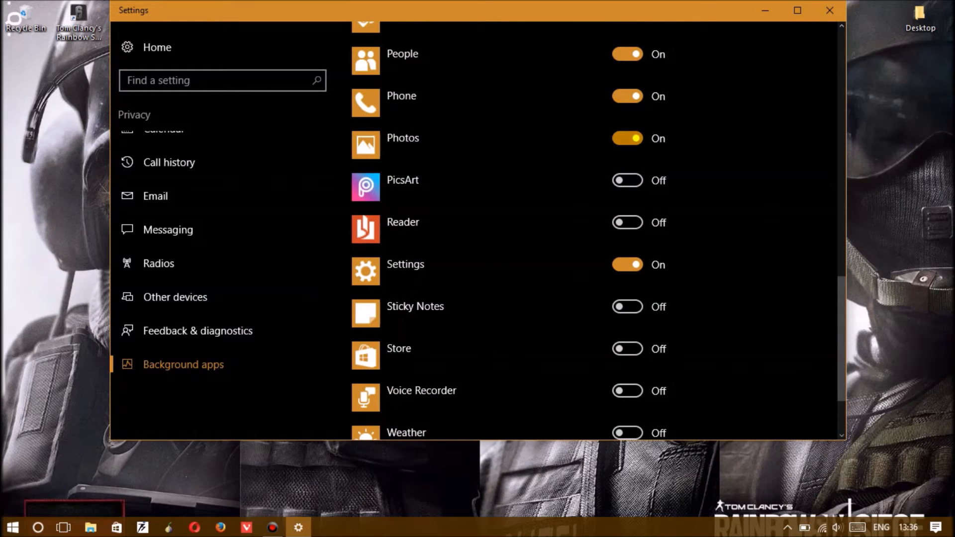
pyautogui.click(636, 138)
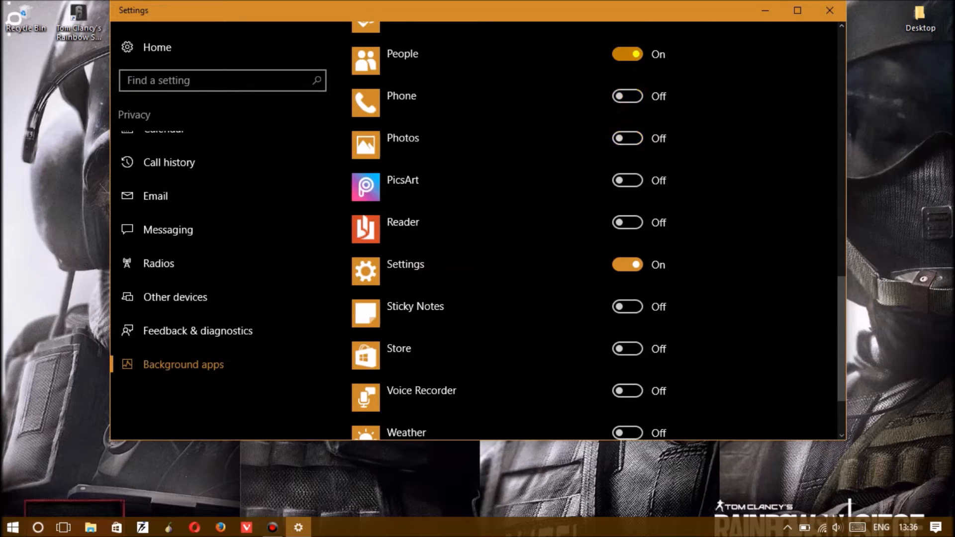
pyautogui.click(635, 54)
# Step: Turn off background running for Paid WiFi & Mobile, OneNote, Netflix, Microsoft Solitaire Collection and Microsoft Edge, check the whole list, and close Settings
pyautogui.scroll(3, 636, 53)
pyautogui.click(614, 175)
pyautogui.click(616, 133)
pyautogui.click(617, 91)
pyautogui.click(617, 49)
pyautogui.scroll(2, 616, 49)
pyautogui.scroll(8, 627, 45)
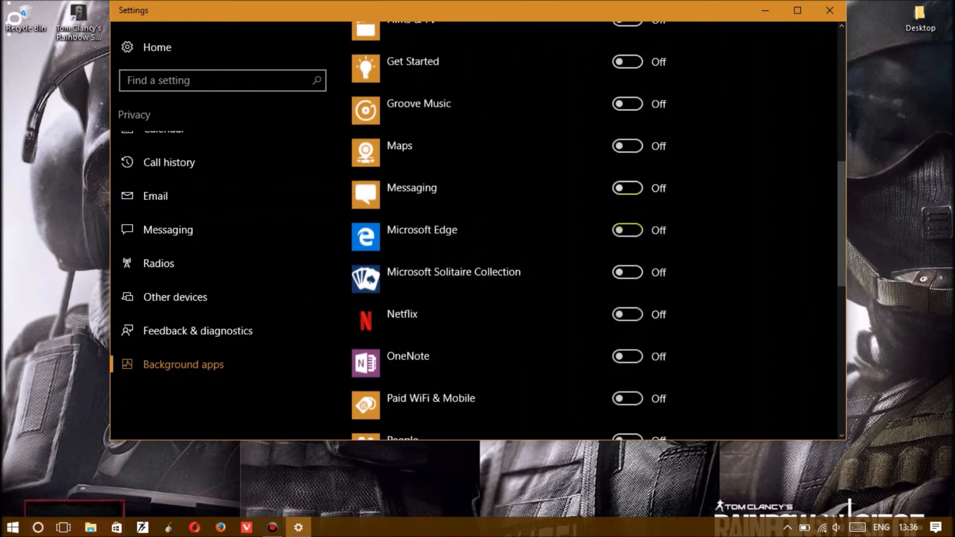
pyautogui.scroll(-15, 627, 206)
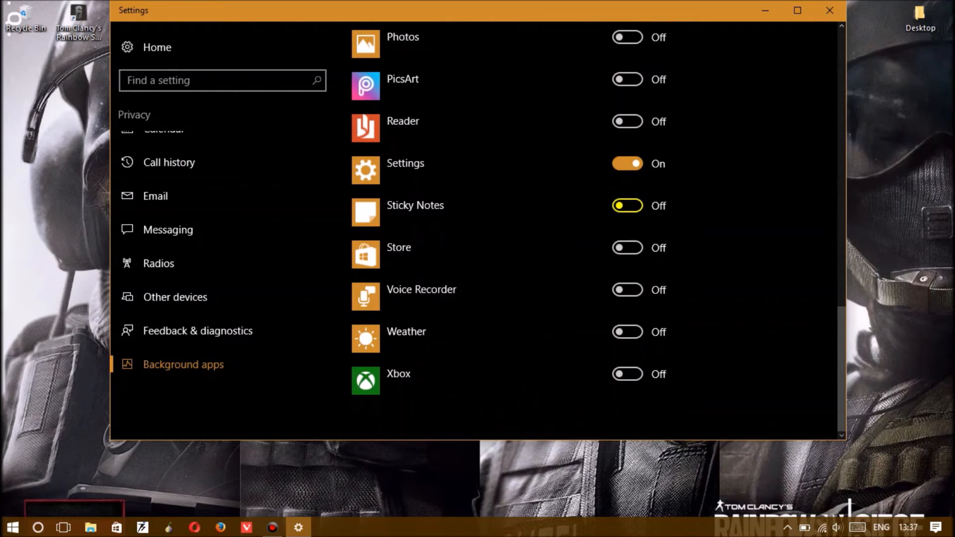
pyautogui.scroll(15, 631, 163)
pyautogui.click(829, 10)
# Step: Open the display settings, look at Notifications & actions, and bring up the list of installed apps and features
pyautogui.press('super')
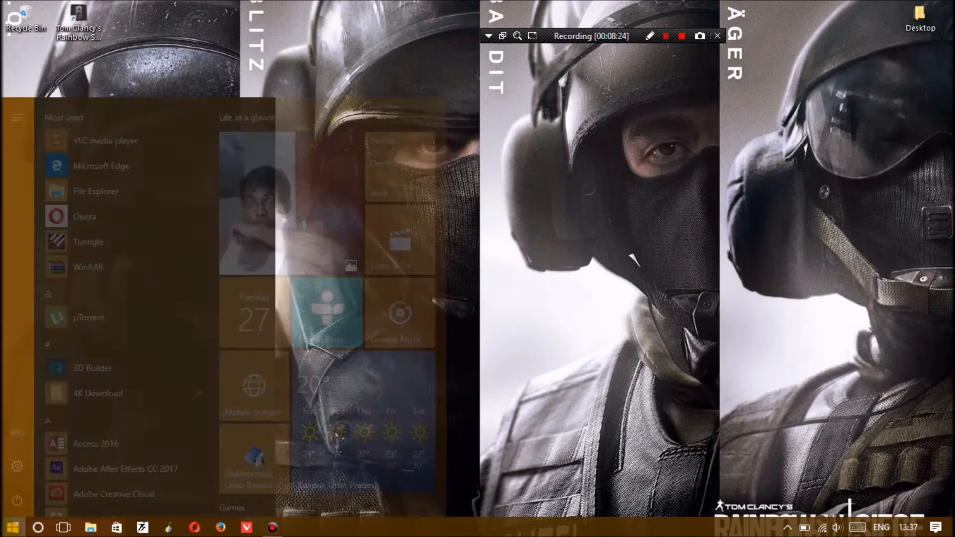
pyautogui.write('displ')
pyautogui.press('Return')
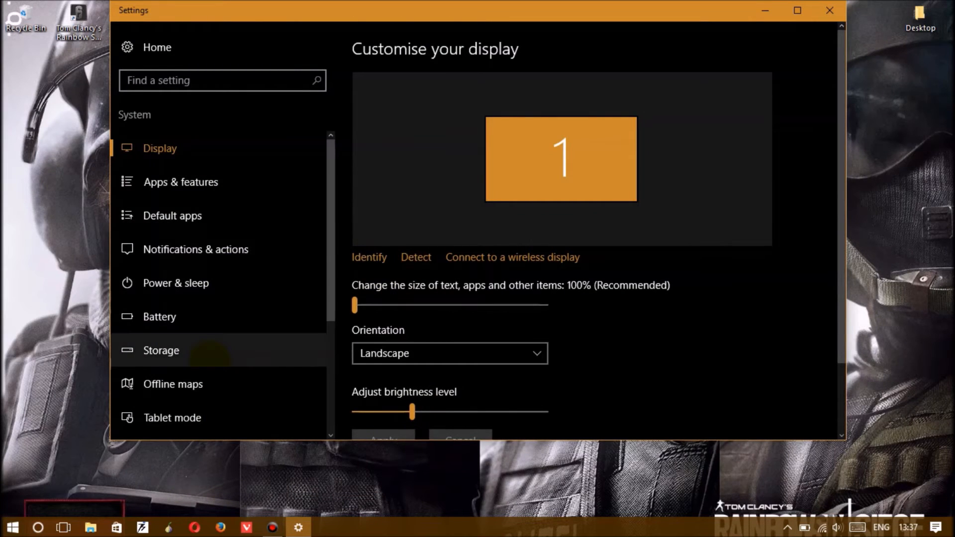
pyautogui.click(234, 250)
pyautogui.click(202, 184)
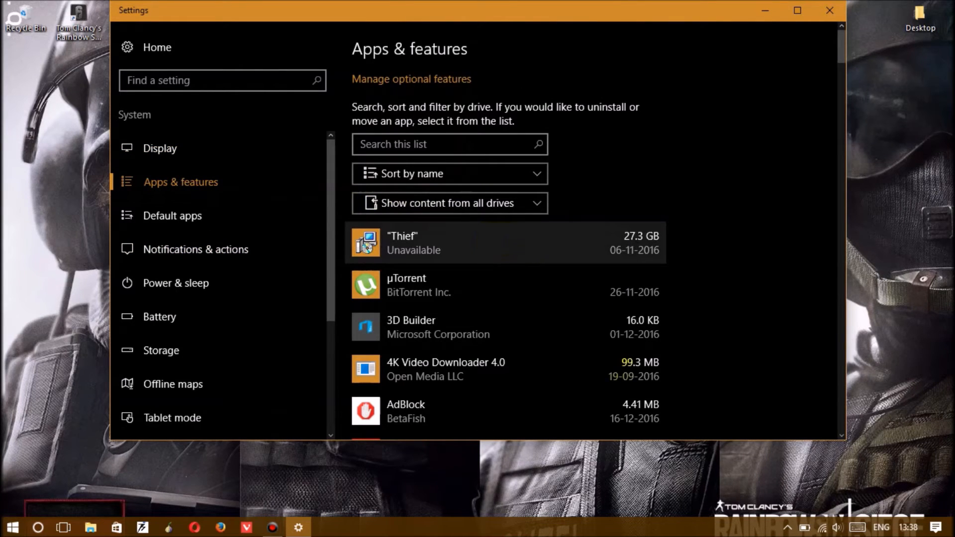
# Step: Look through the list of installed apps and features for unneeded programs, down to the OneNote entry
pyautogui.click(497, 313)
pyautogui.scroll(-5, 500, 319)
pyautogui.scroll(-5, 502, 313)
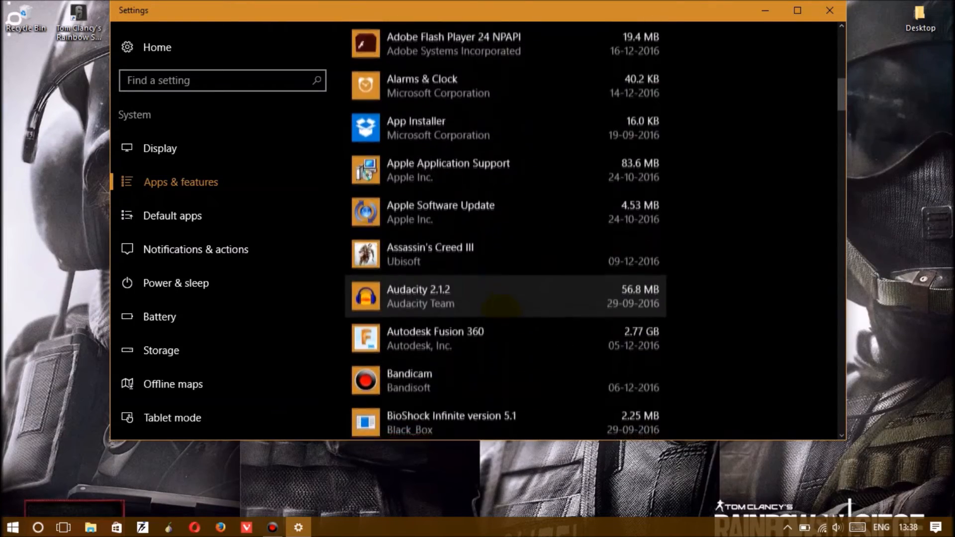
pyautogui.scroll(-5, 497, 90)
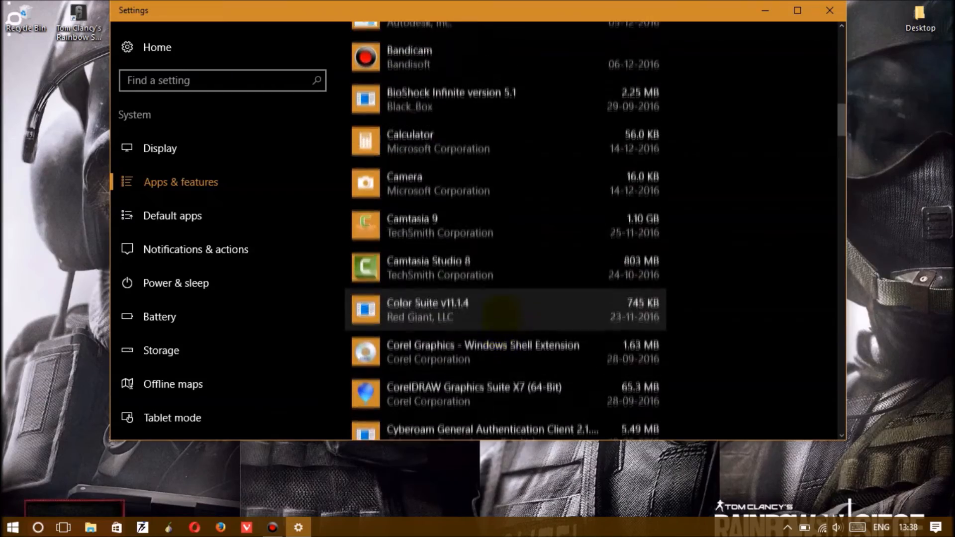
pyautogui.scroll(-9, 497, 305)
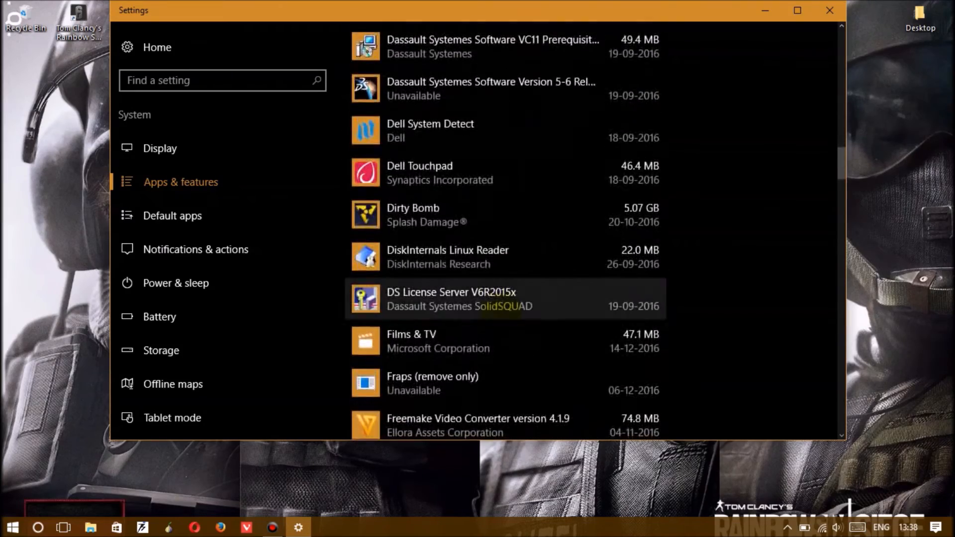
pyautogui.scroll(-7, 500, 315)
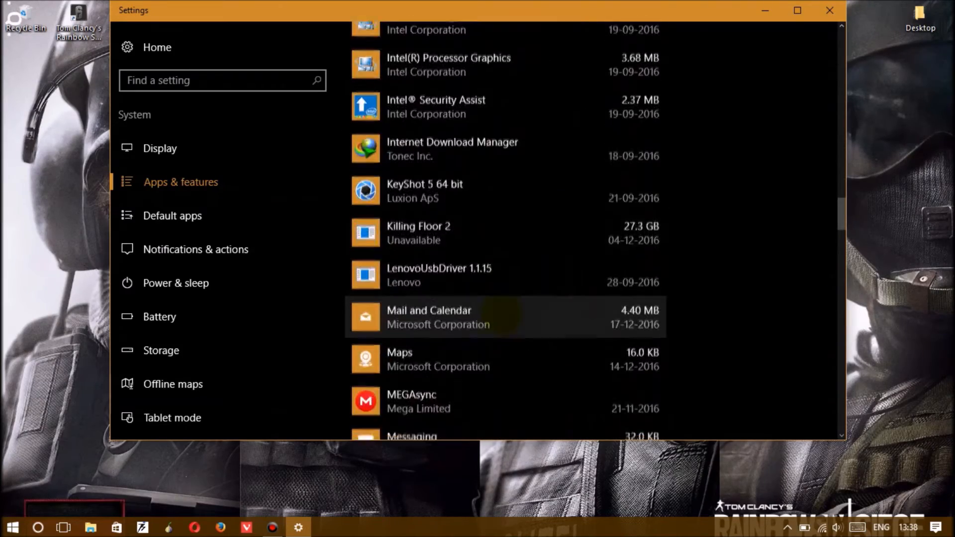
pyautogui.scroll(-13, 498, 333)
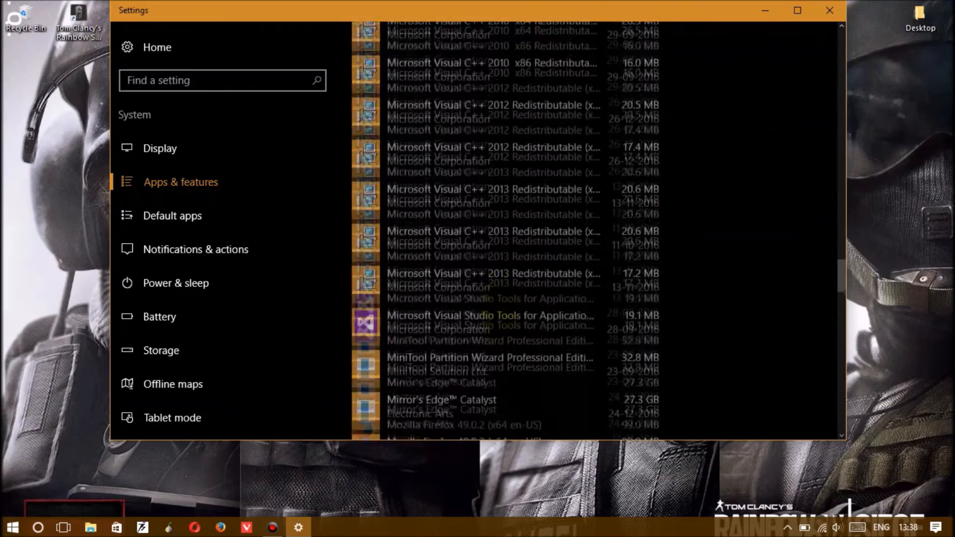
pyautogui.scroll(-3, 500, 314)
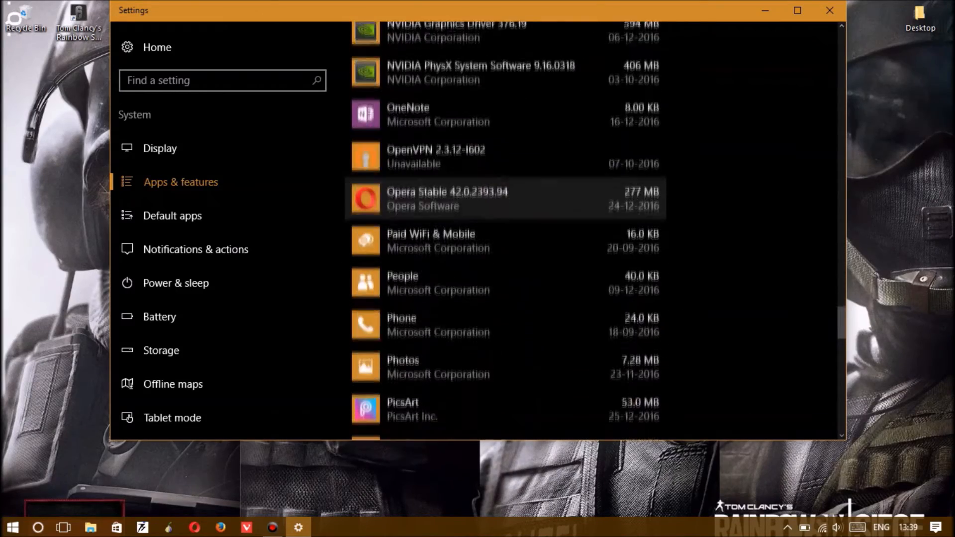
# Step: View OneNote's advanced options with its storage usage and reset page, and return to the installed apps list
pyautogui.click(526, 115)
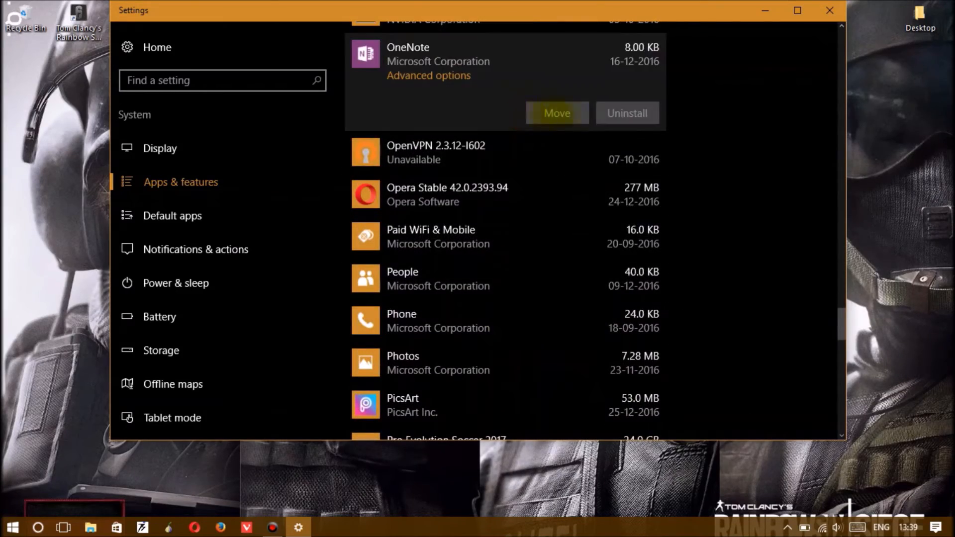
pyautogui.click(428, 77)
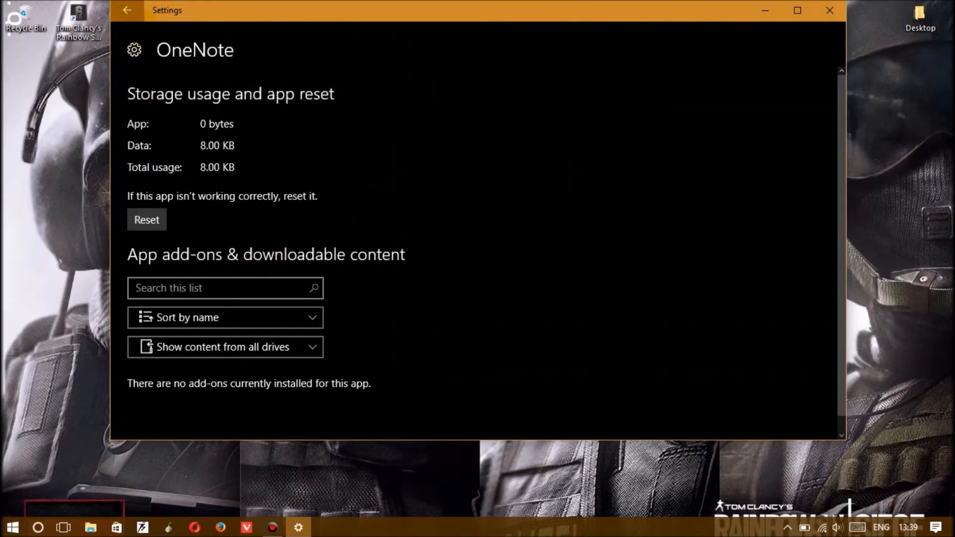
pyautogui.click(127, 10)
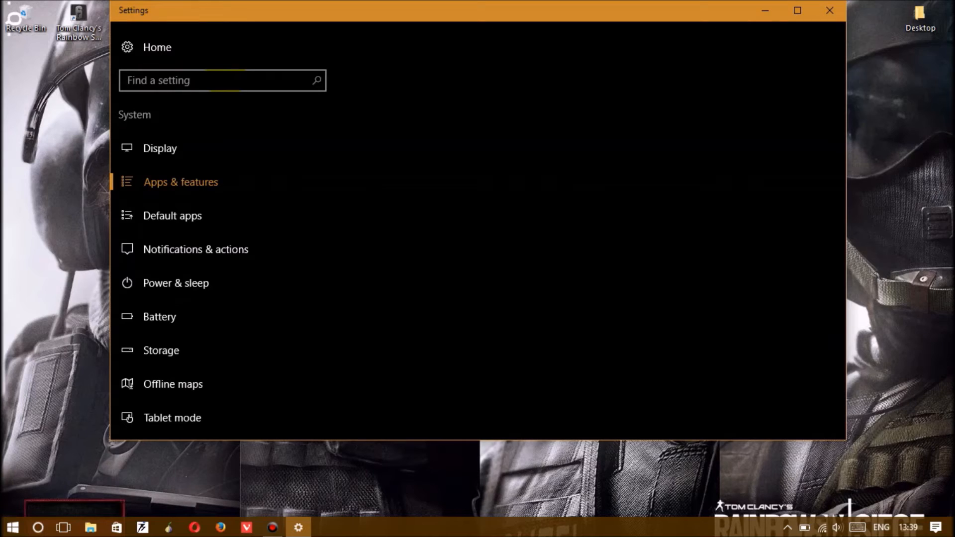
# Step: Check the move and uninstall options of the Xbox app, and view the Apps for websites settings
pyautogui.click(225, 78)
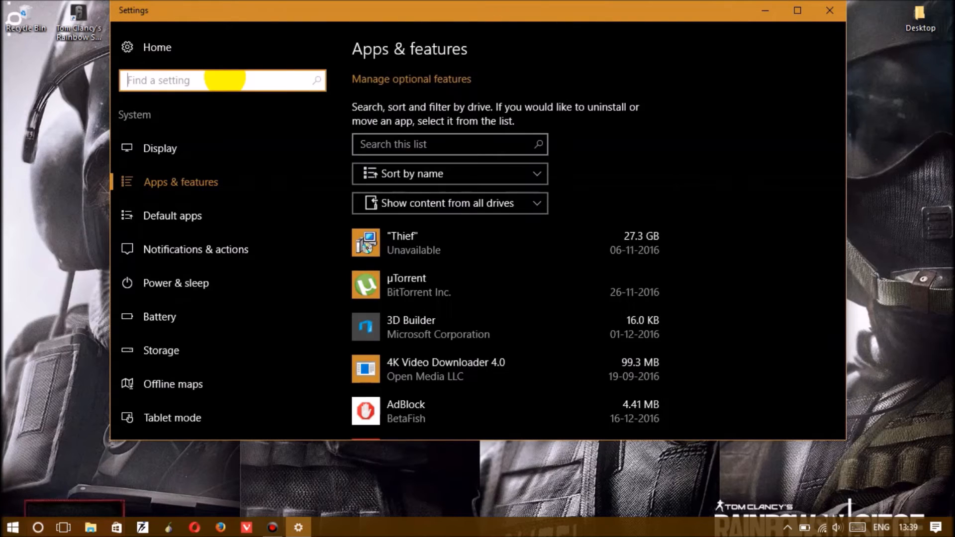
pyautogui.scroll(-20, 533, 291)
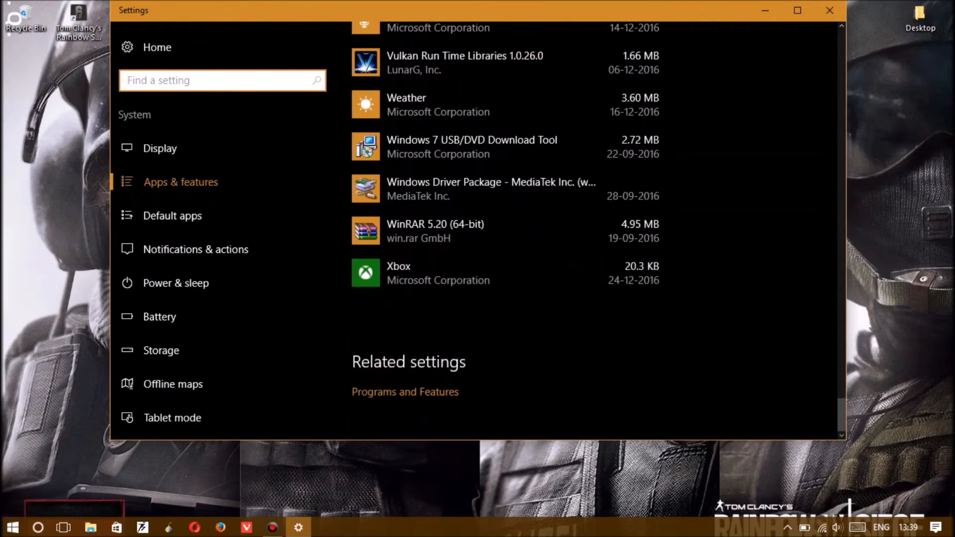
pyautogui.click(571, 280)
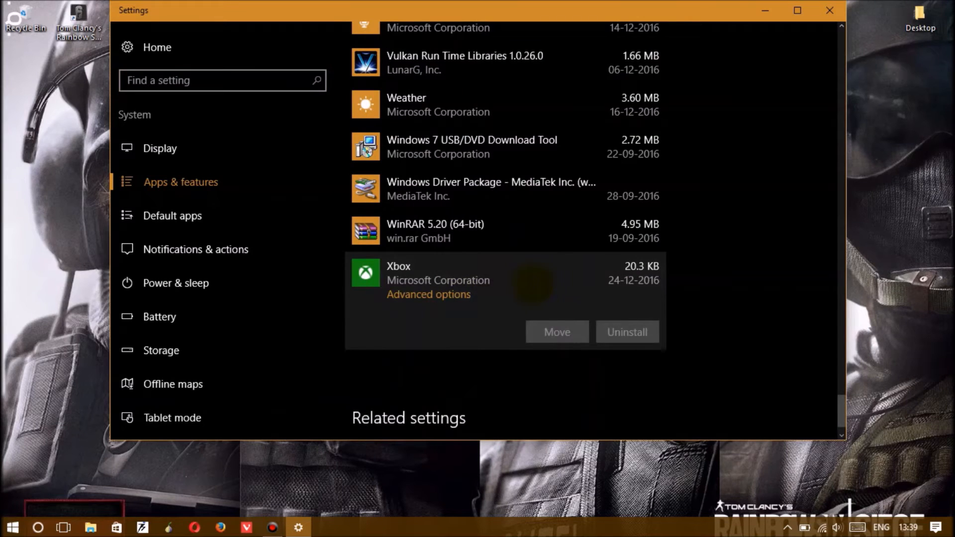
pyautogui.click(547, 232)
pyautogui.scroll(-3, 218, 279)
pyautogui.click(185, 330)
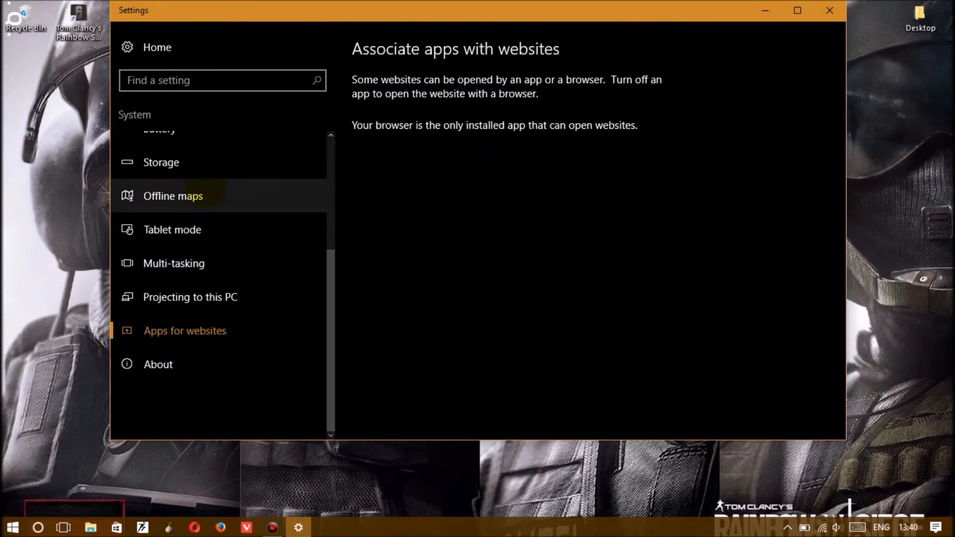
# Step: Turn off automatic map updates in the Offline maps settings, keep metered connection downloads off, and close Settings
pyautogui.click(214, 195)
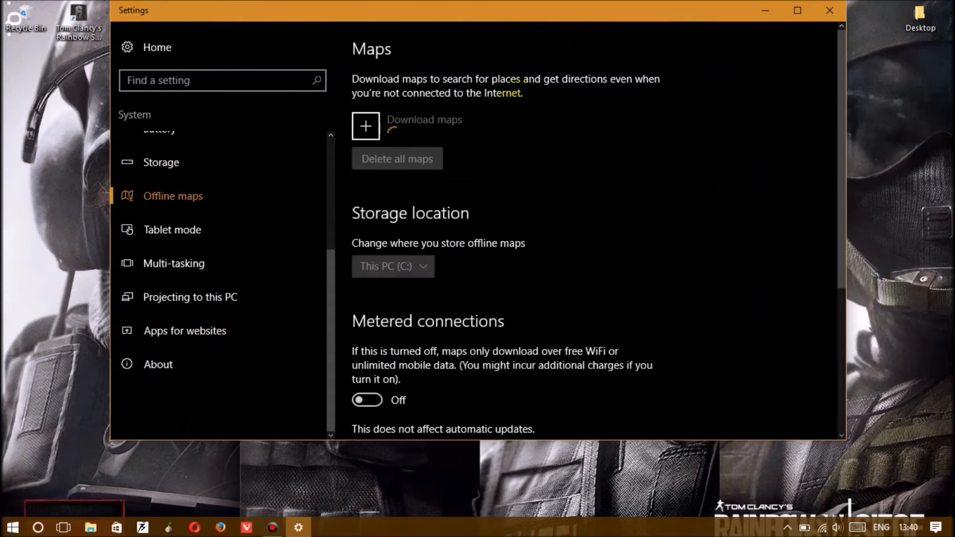
pyautogui.scroll(-5, 497, 229)
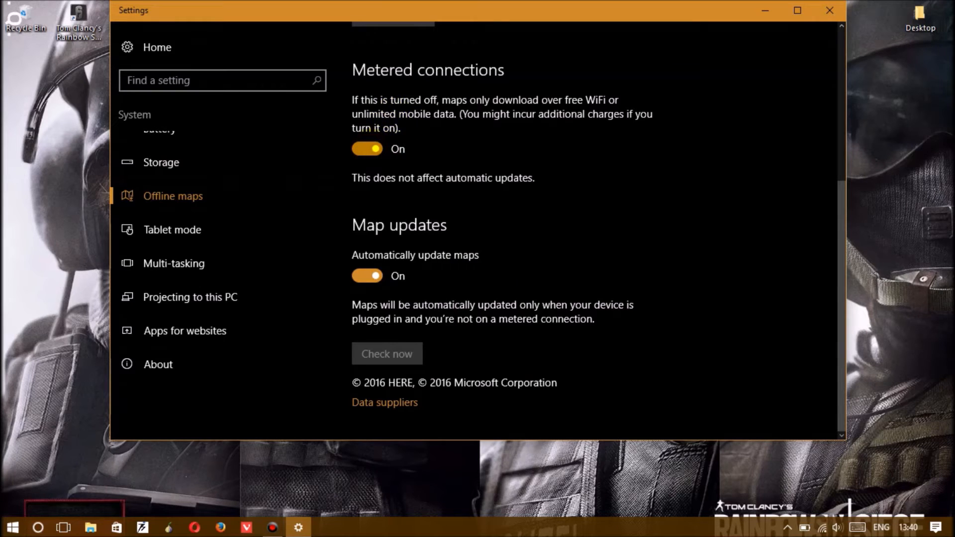
pyautogui.scroll(1, 497, 229)
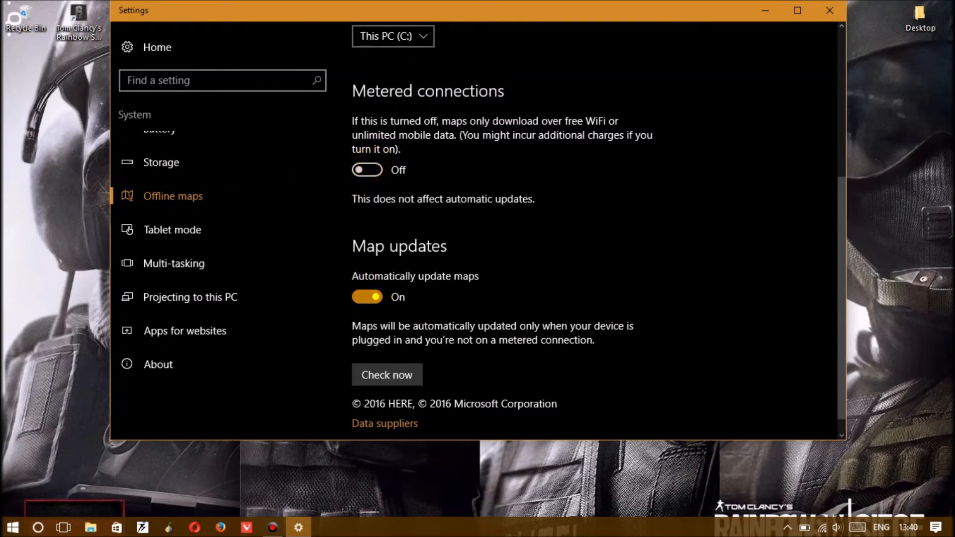
pyautogui.click(372, 298)
pyautogui.scroll(5, 391, 289)
pyautogui.scroll(-5, 390, 288)
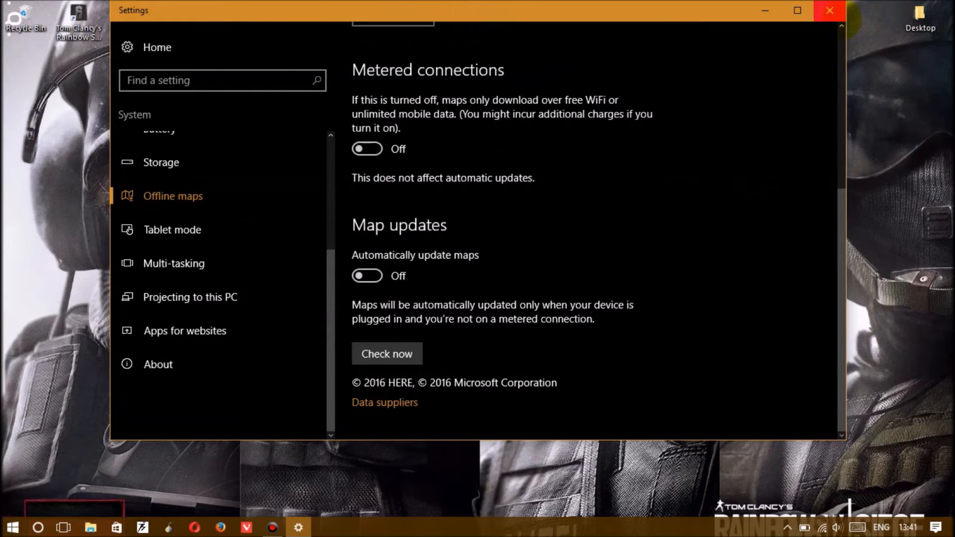
pyautogui.click(830, 10)
# Step: Find and open the Services desktop app, and maximize its window
pyautogui.press('super')
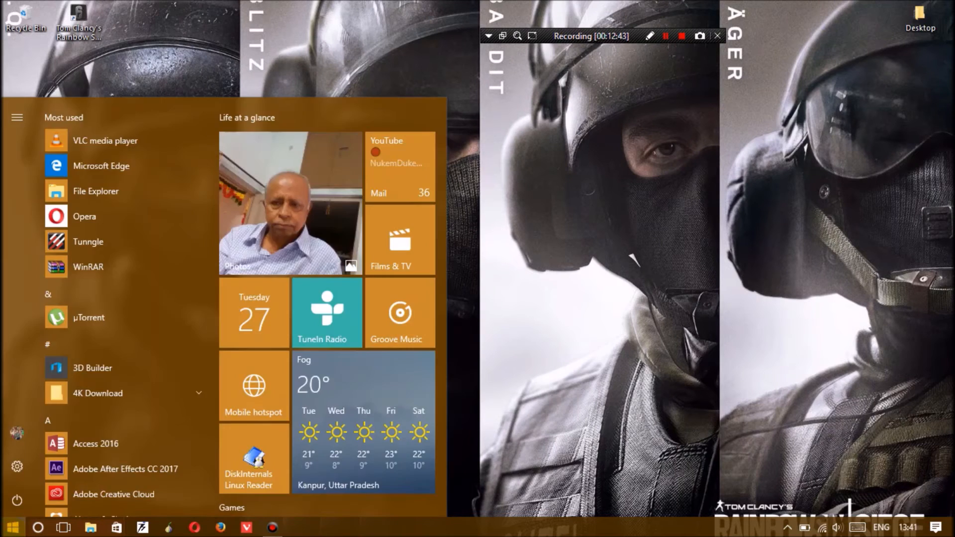
pyautogui.write('serc')
pyautogui.press('BackSpace')
pyautogui.write('vices')
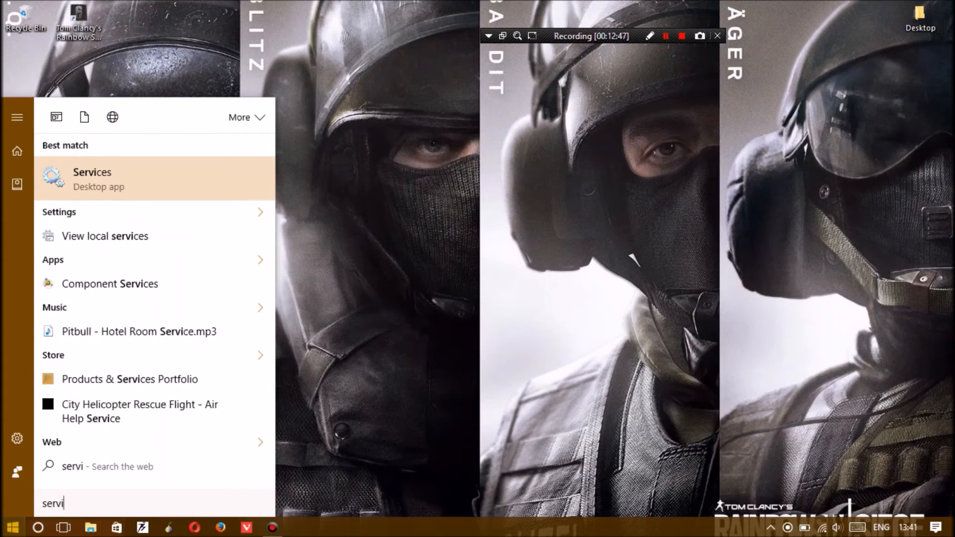
pyautogui.press('Return')
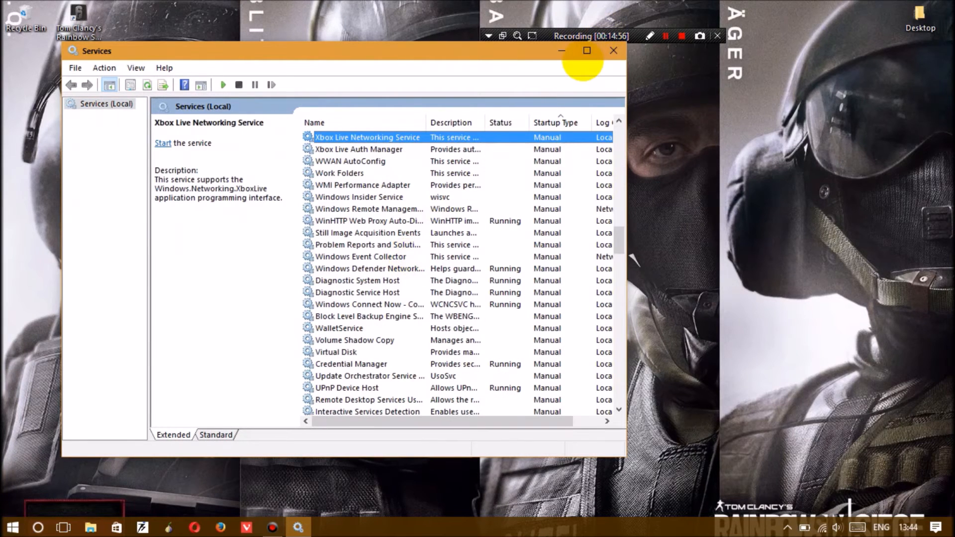
pyautogui.click(587, 50)
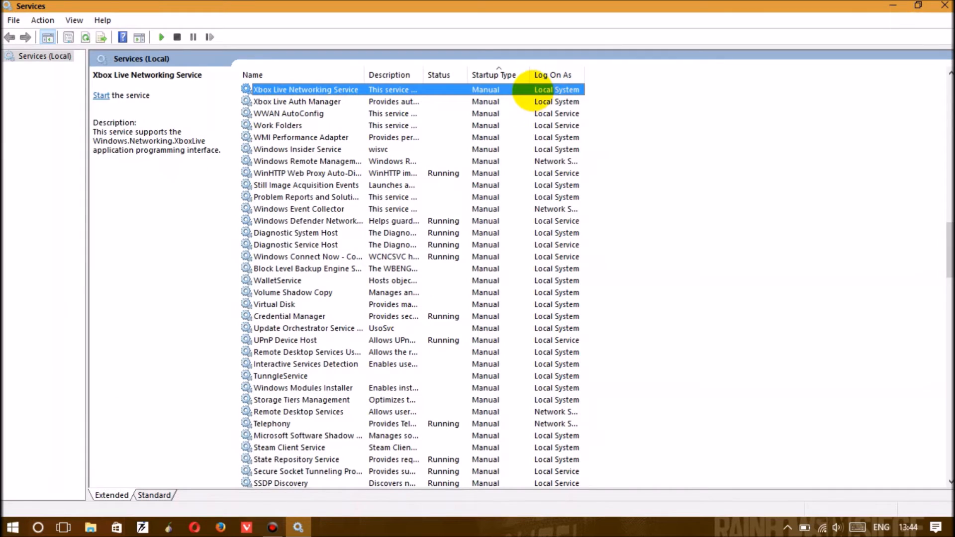
# Step: Set the startup type of Xbox Live Networking Service to Disabled and apply the change
pyautogui.rightClick(532, 92)
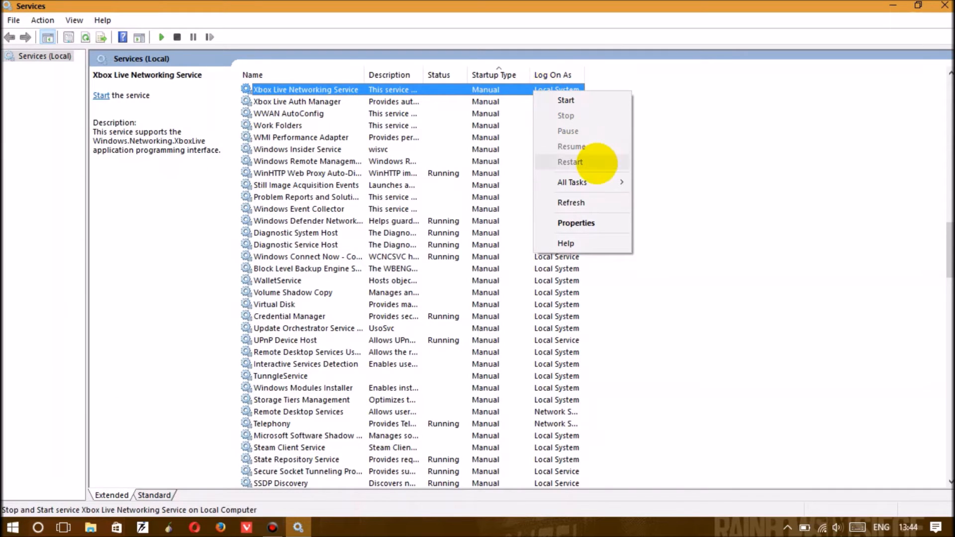
pyautogui.click(599, 222)
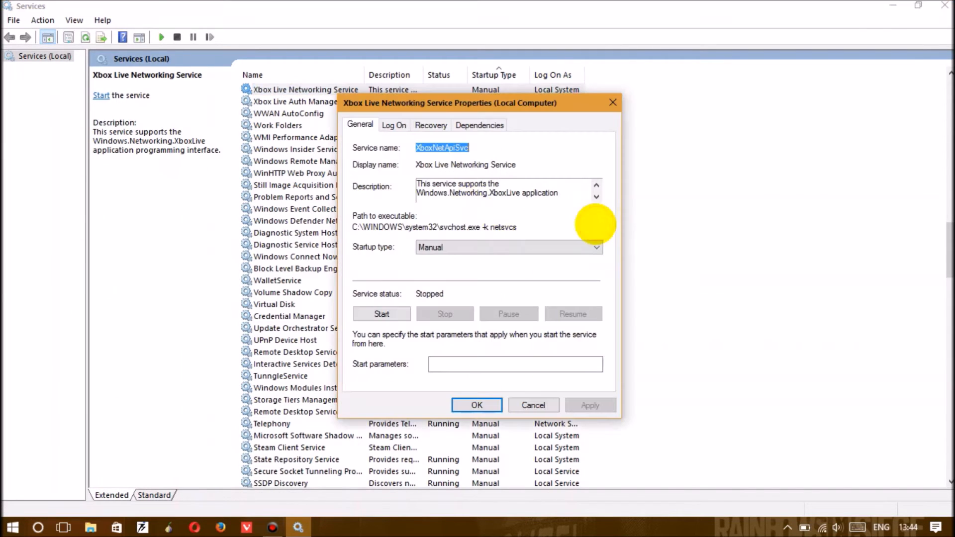
pyautogui.click(448, 247)
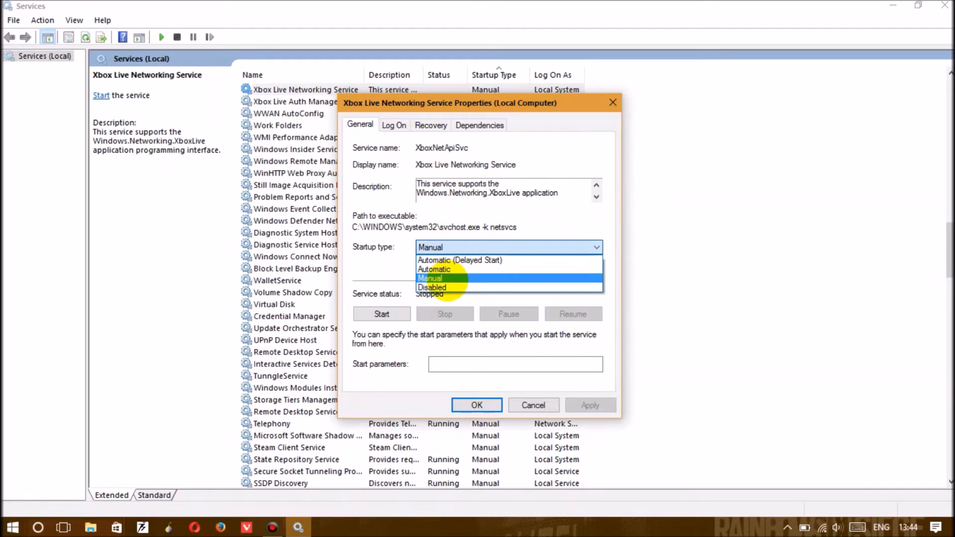
pyautogui.click(443, 287)
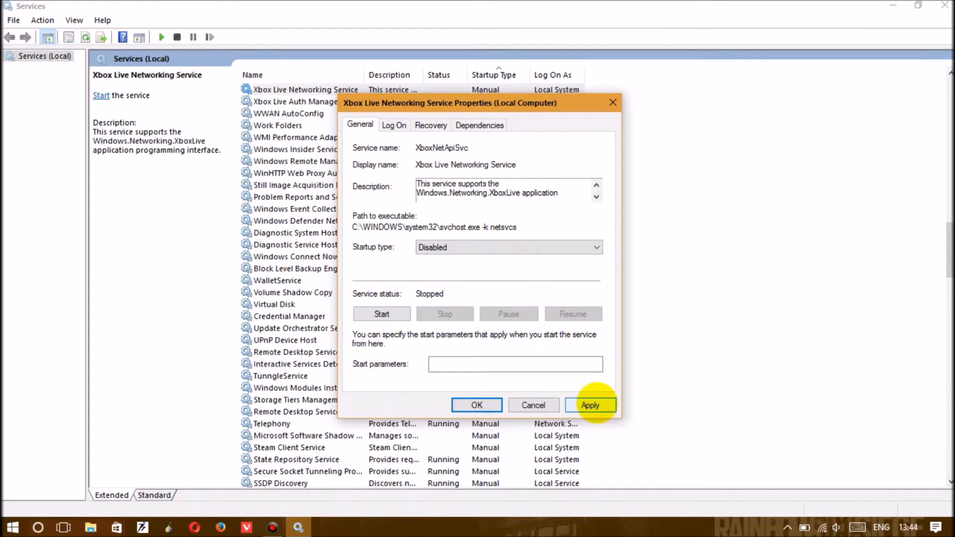
pyautogui.click(591, 404)
pyautogui.click(478, 404)
# Step: Find Xbox Live Auth Manager in the services list and set its startup type to Disabled
pyautogui.click(428, 138)
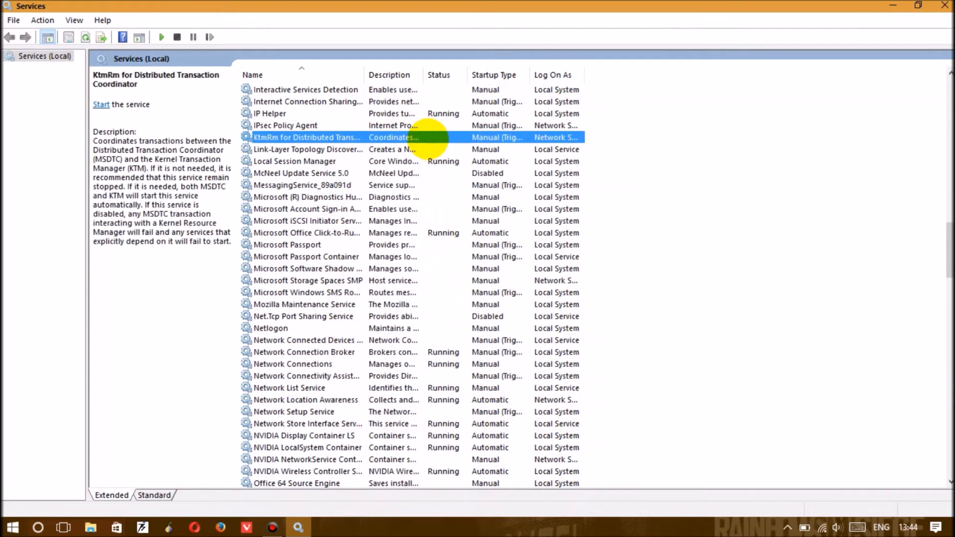
pyautogui.press('x')
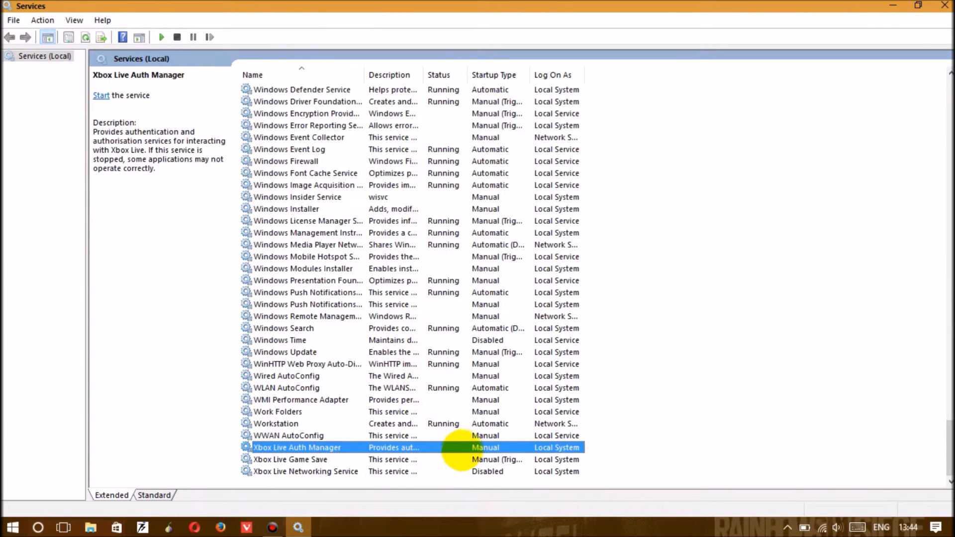
pyautogui.rightClick(459, 448)
pyautogui.click(499, 418)
pyautogui.click(455, 248)
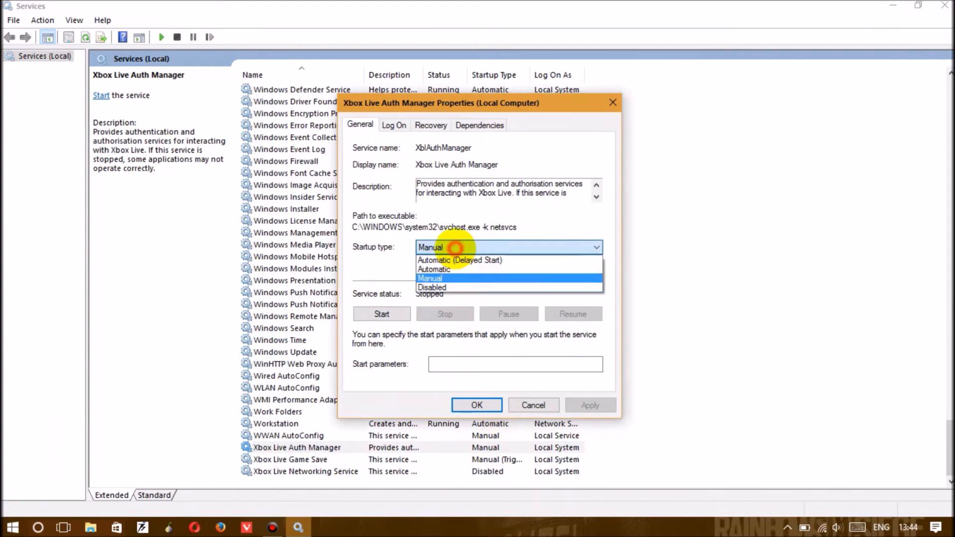
pyautogui.click(448, 288)
pyautogui.click(588, 405)
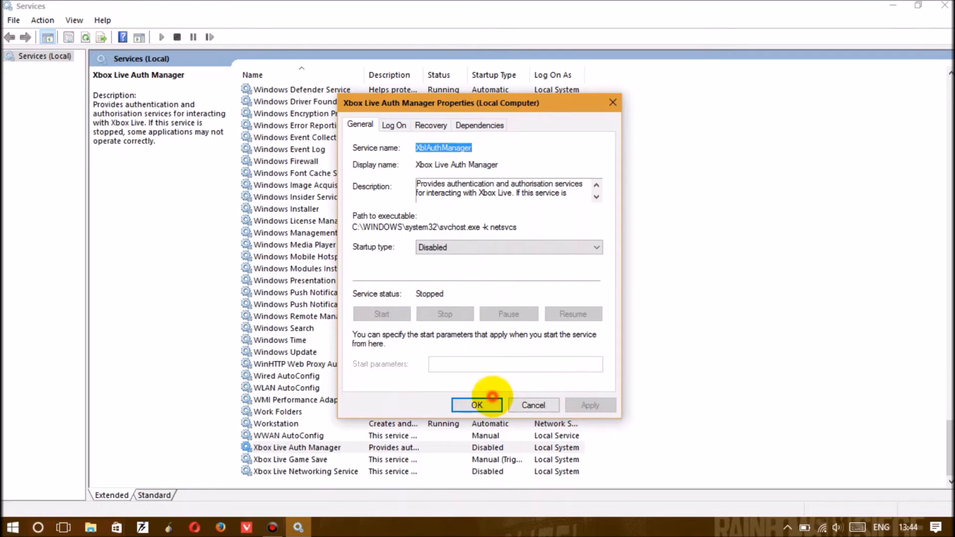
pyautogui.click(477, 405)
# Step: Set the startup type of the Xbox Live Game Save service to Disabled and apply it
pyautogui.click(447, 460)
pyautogui.rightClick(450, 458)
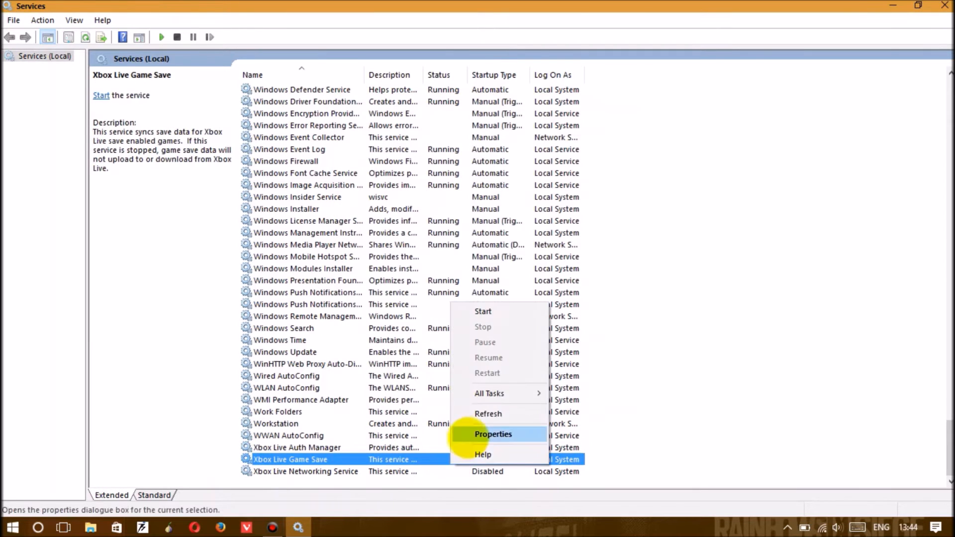
pyautogui.click(473, 433)
pyautogui.click(454, 247)
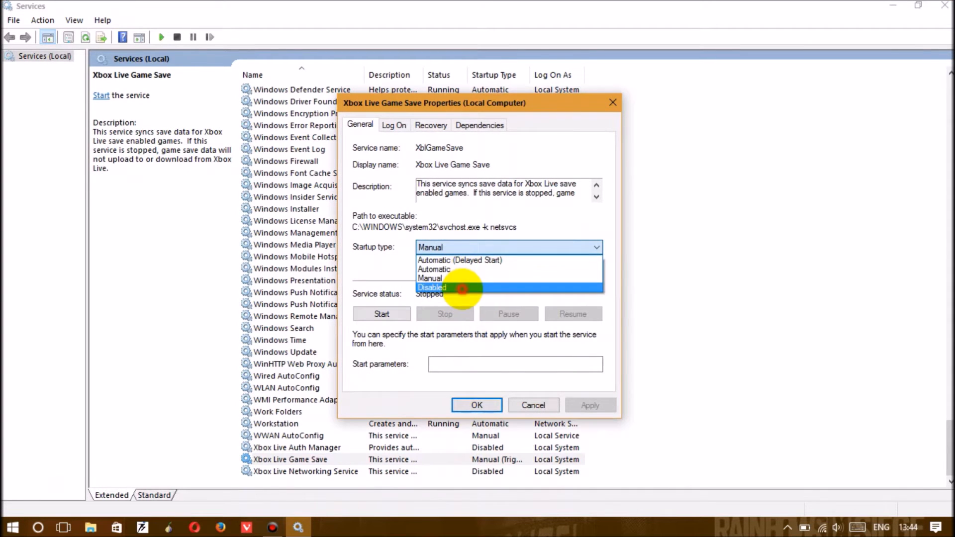
pyautogui.click(478, 288)
pyautogui.click(588, 405)
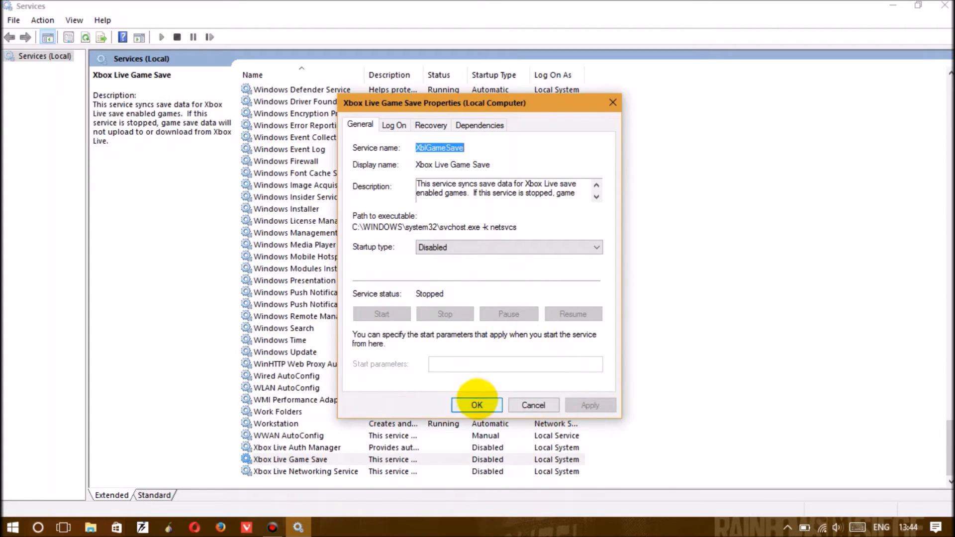
pyautogui.click(476, 405)
# Step: Find dmwappushsvc in the services list, choose Manual as its startup type and confirm its properties
pyautogui.click(341, 414)
pyautogui.press('d')
pyautogui.press('m')
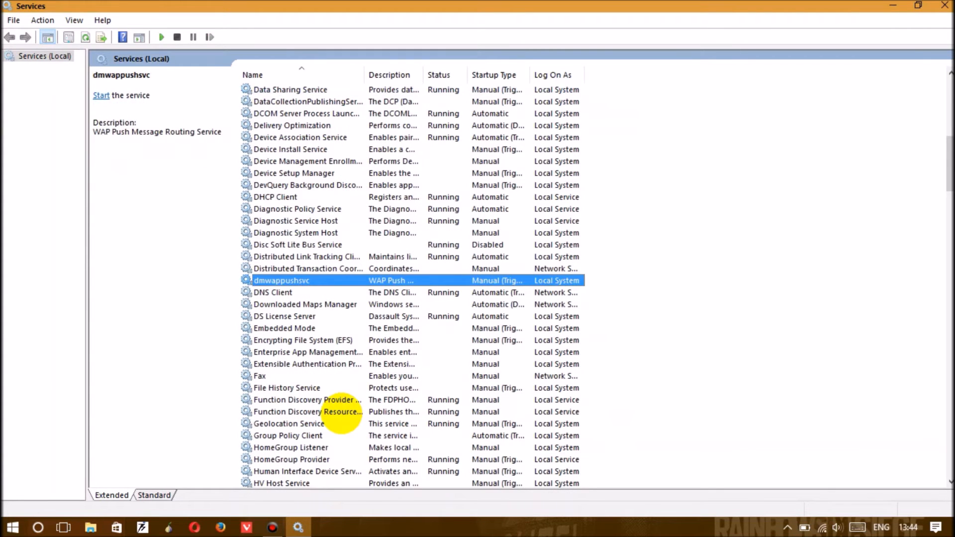
pyautogui.rightClick(282, 281)
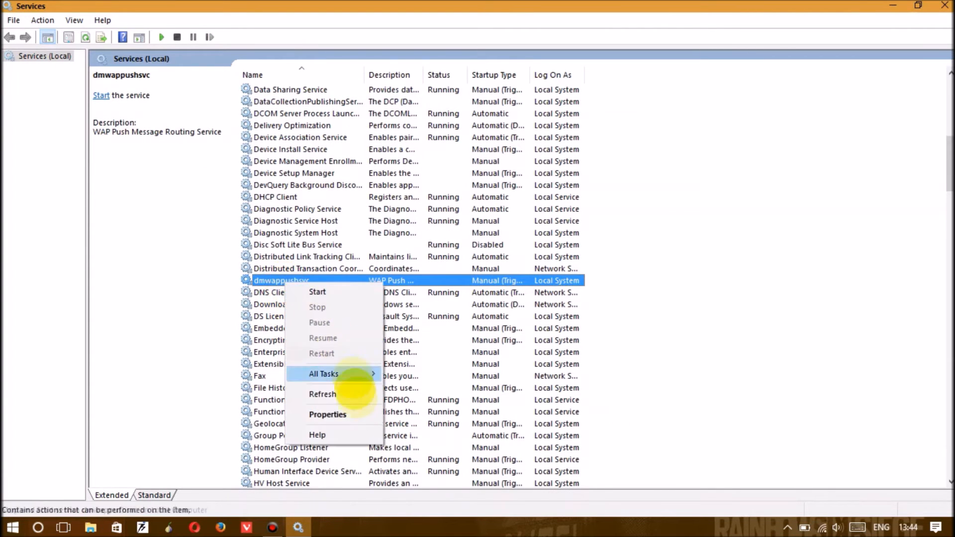
pyautogui.click(359, 413)
pyautogui.click(507, 247)
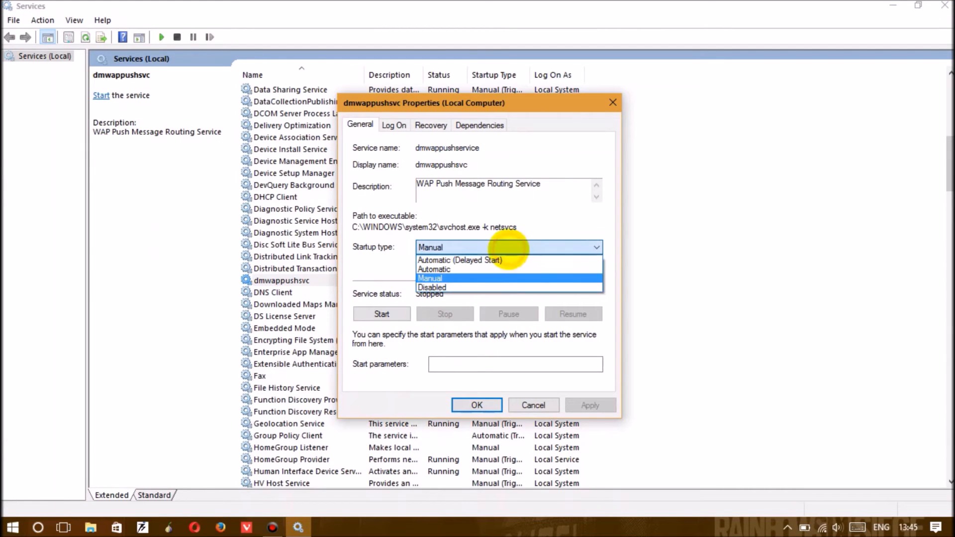
pyautogui.click(506, 278)
pyautogui.click(492, 401)
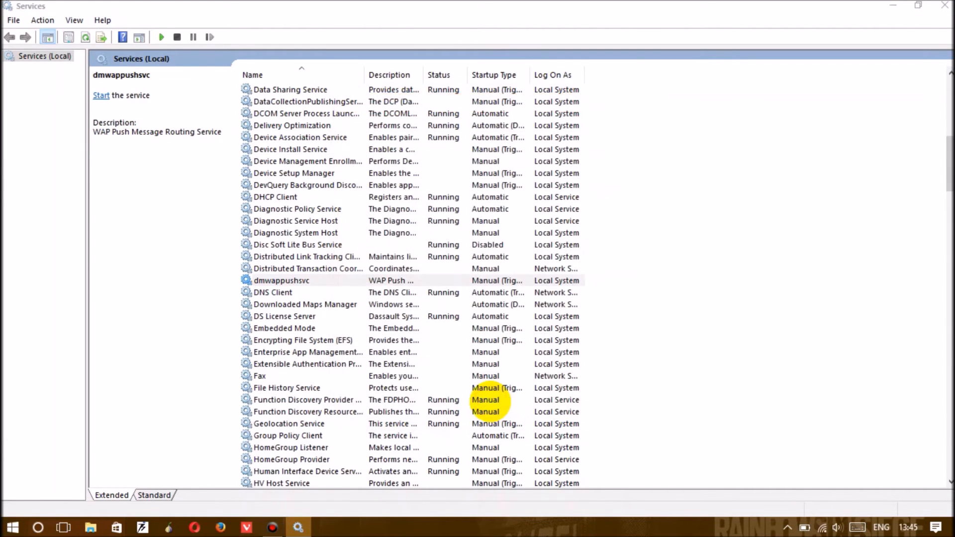
pyautogui.click(493, 401)
# Step: Find the Adobe Genuine Software Integrity Service near the start of the services list and stop it
pyautogui.press('pageup')
pyautogui.press('pageup')
pyautogui.click(386, 116)
pyautogui.rightClick(387, 118)
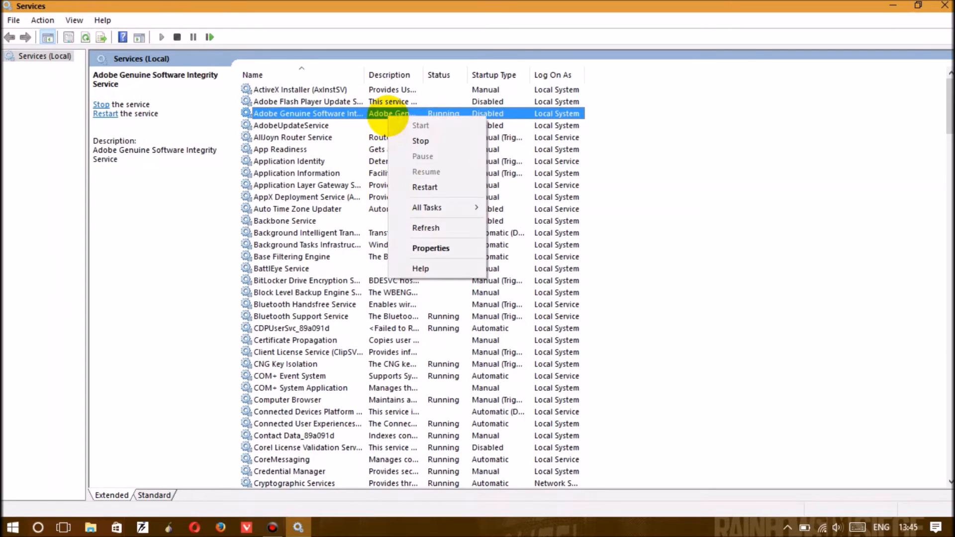
pyautogui.click(403, 132)
# Step: Find Microsoft Windows SMS Router Service in the services list and set its startup type to Disabled
pyautogui.click(326, 141)
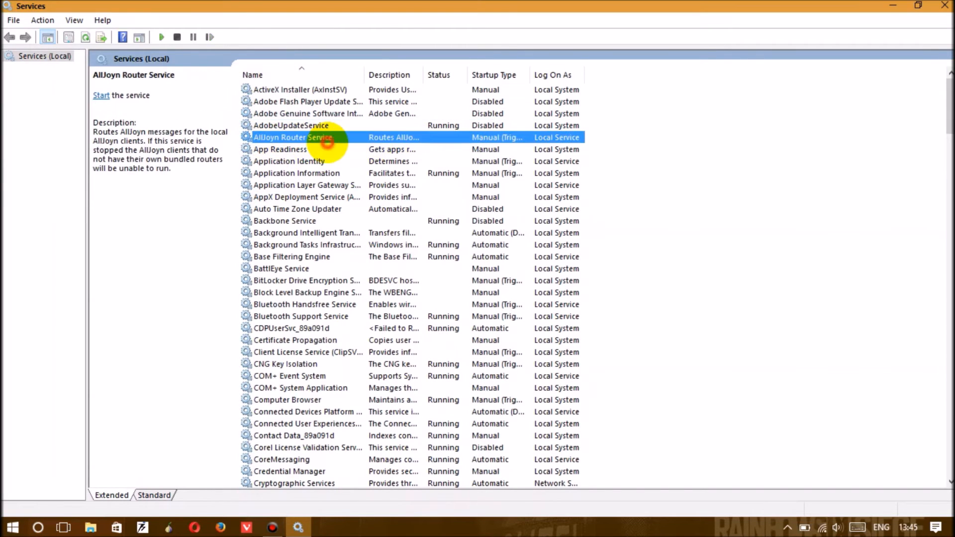
pyautogui.write('mi')
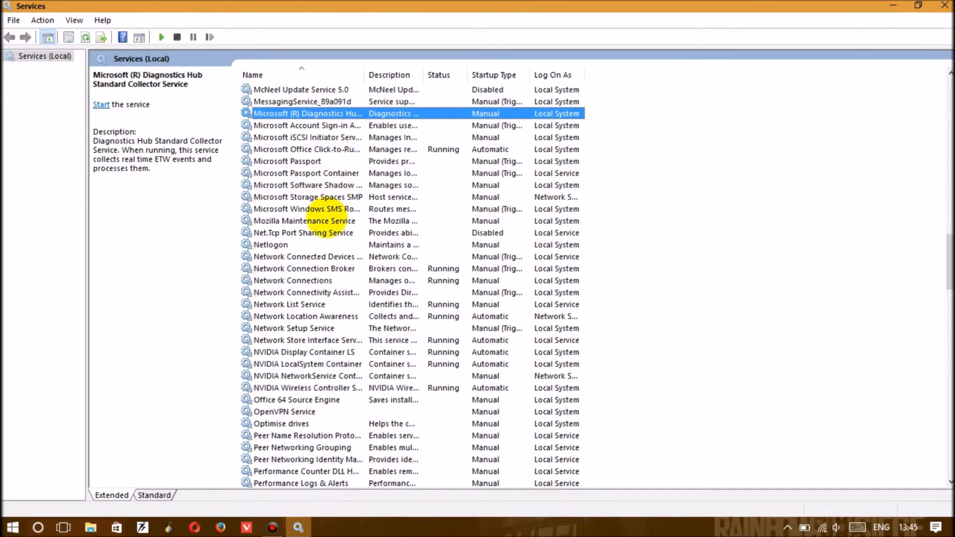
pyautogui.click(326, 221)
pyautogui.rightClick(343, 208)
pyautogui.click(393, 341)
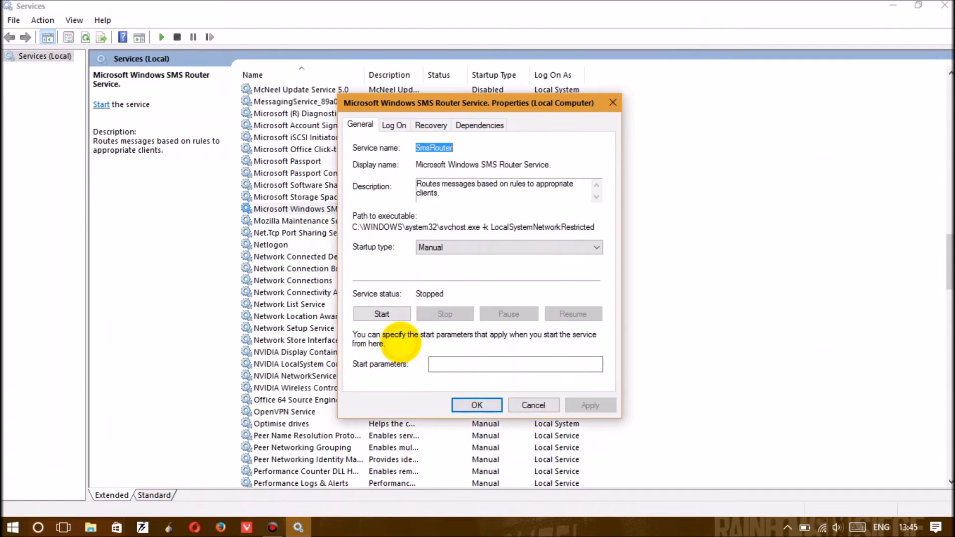
pyautogui.click(438, 247)
pyautogui.click(438, 290)
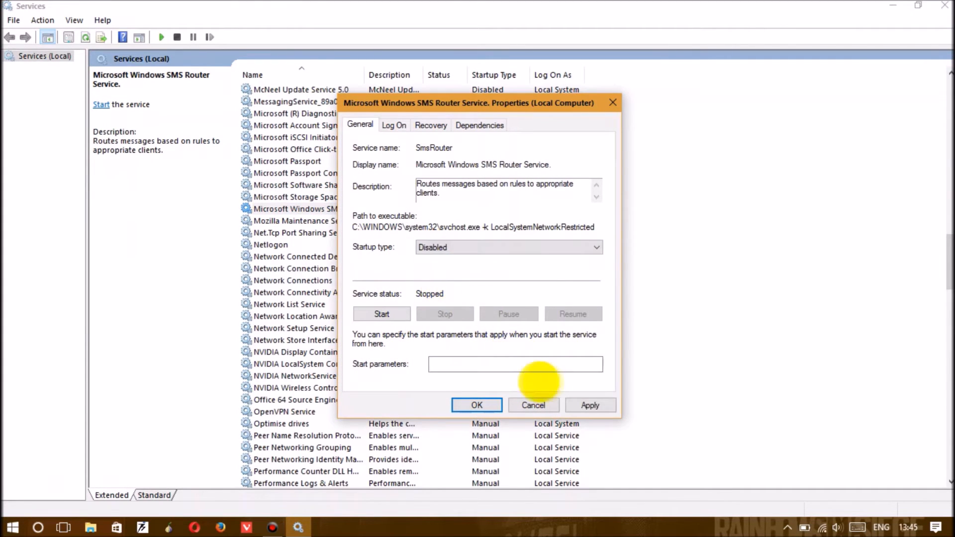
pyautogui.click(589, 405)
pyautogui.click(477, 405)
# Step: Find Hyper-V Volume Shadow Copy Requestor in the services list and set its startup type to Disabled
pyautogui.click(404, 314)
pyautogui.write('hy')
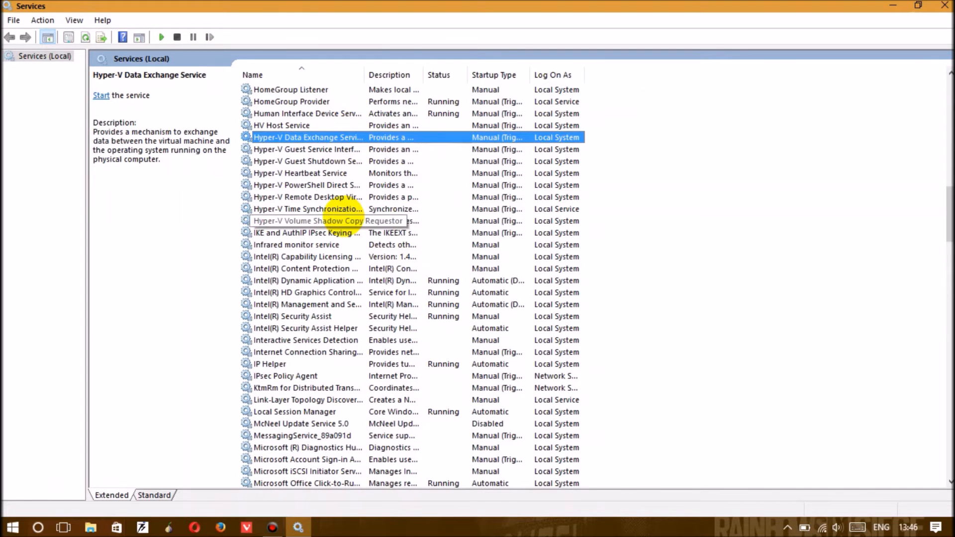
pyautogui.rightClick(342, 219)
pyautogui.click(386, 349)
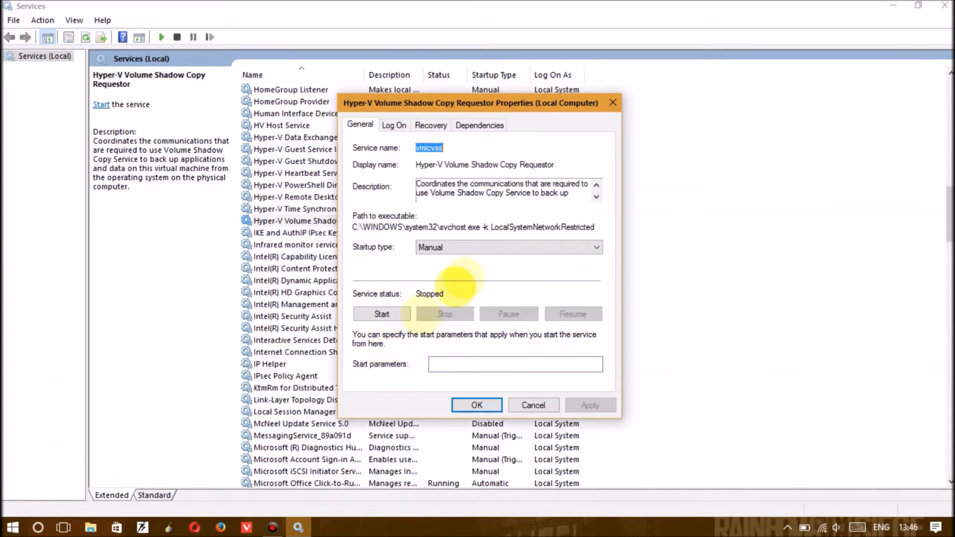
pyautogui.click(479, 245)
pyautogui.click(473, 289)
pyautogui.click(590, 405)
pyautogui.click(482, 405)
# Step: Set the startup type of Hyper-V PowerShell Direct Service to Disabled and apply the change
pyautogui.click(379, 186)
pyautogui.rightClick(380, 185)
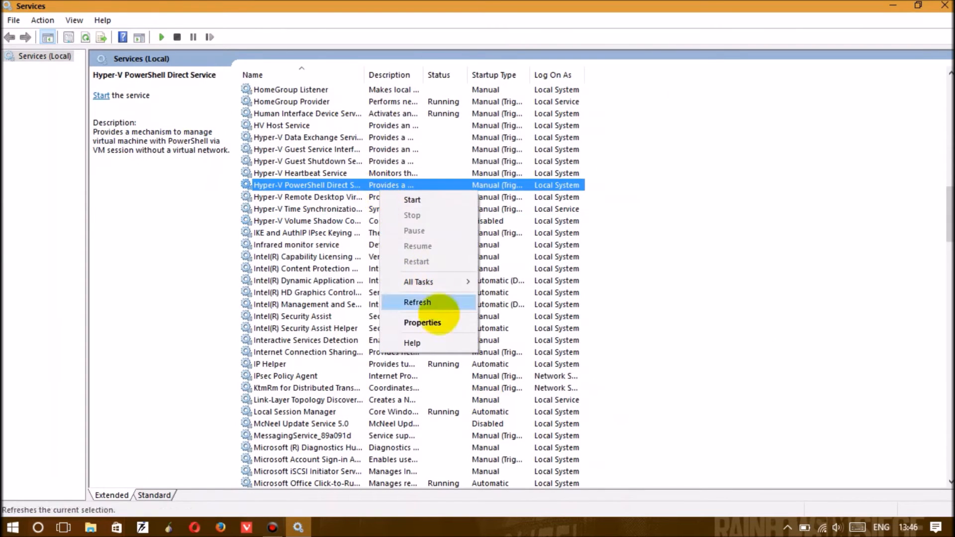
pyautogui.click(438, 321)
pyautogui.click(465, 247)
pyautogui.click(470, 288)
pyautogui.click(588, 403)
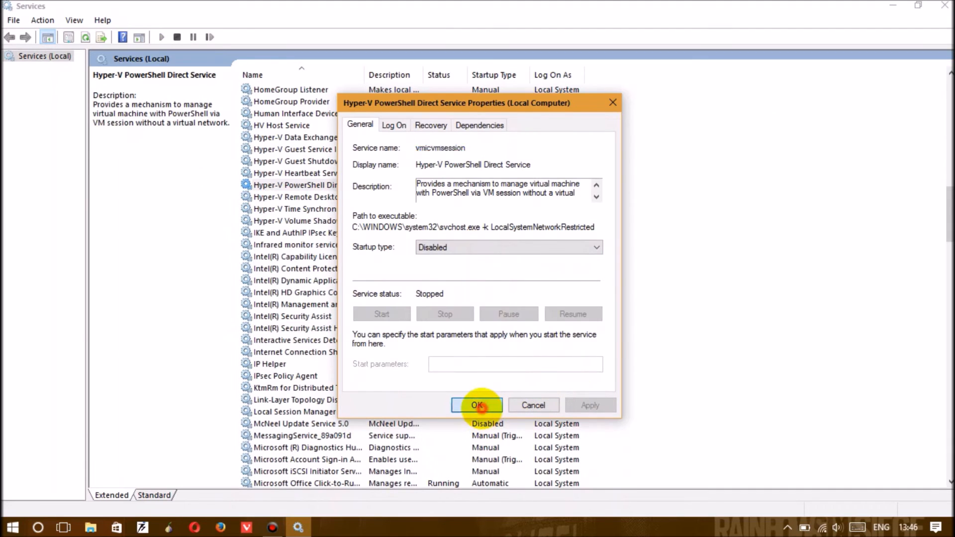
pyautogui.click(477, 405)
# Step: Set the startup type of Hyper-V Heartbeat Service to Disabled and apply the change
pyautogui.click(401, 172)
pyautogui.rightClick(402, 172)
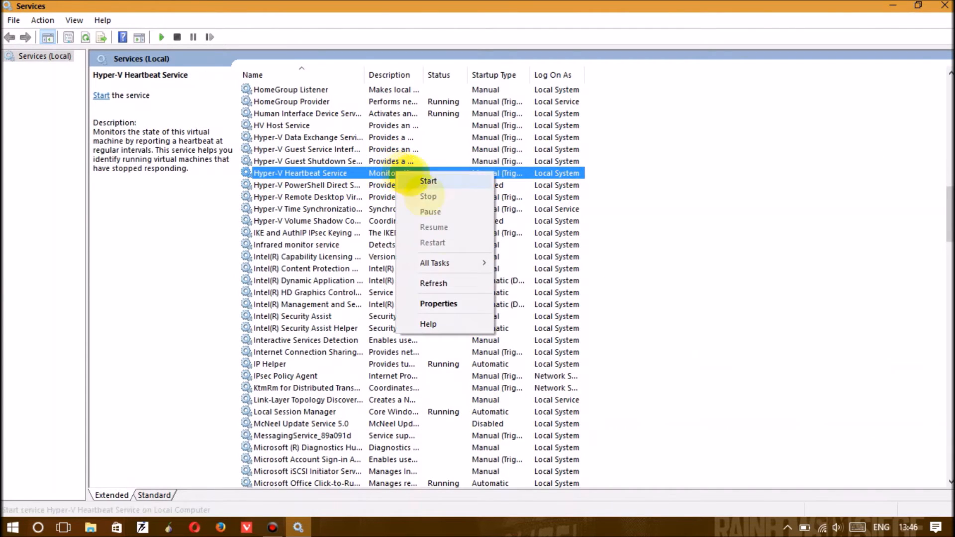
pyautogui.click(433, 303)
pyautogui.click(462, 247)
pyautogui.click(448, 288)
pyautogui.click(590, 405)
pyautogui.click(476, 405)
# Step: Widen the Description column of the services list, and set the startup type of Sensor Service to Disabled
pyautogui.moveTo(427, 74); pyautogui.dragTo(617, 75)
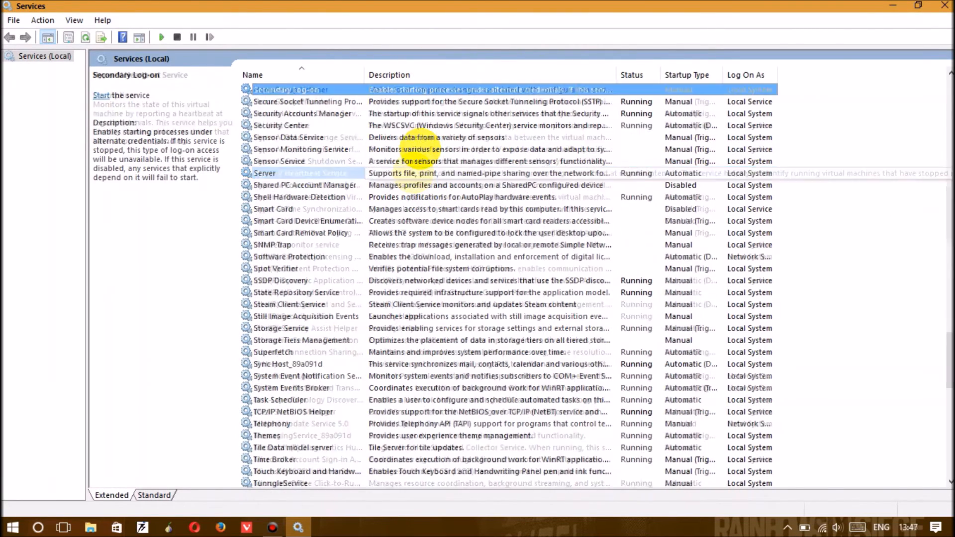
pyautogui.click(343, 161)
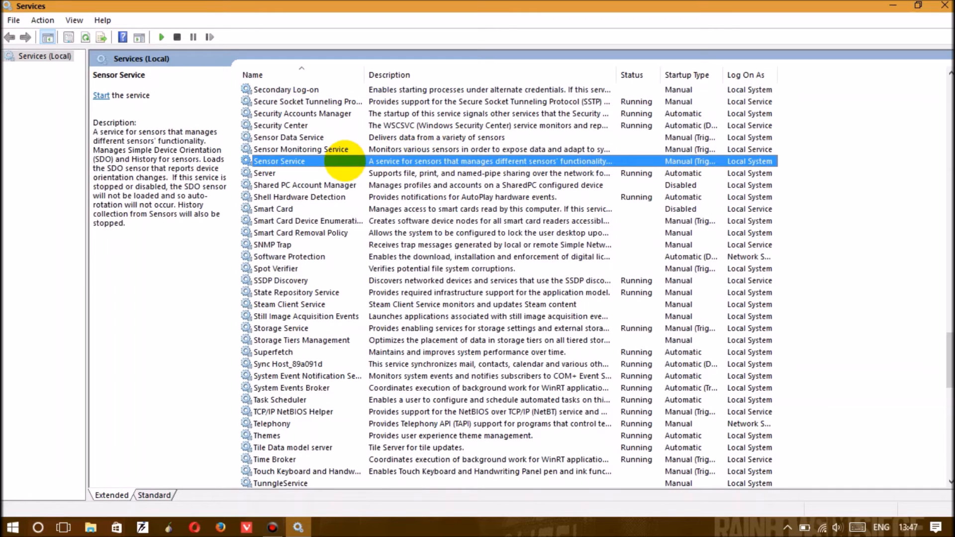
pyautogui.rightClick(343, 161)
pyautogui.click(382, 291)
pyautogui.click(438, 246)
pyautogui.click(437, 288)
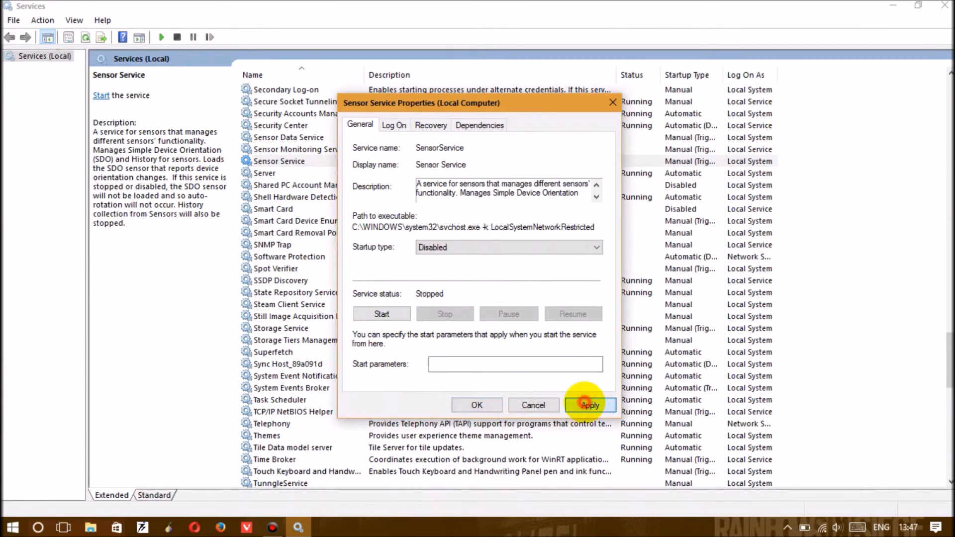
pyautogui.click(585, 404)
pyautogui.click(485, 403)
# Step: Set the startup type of Sensor Monitoring Service to Disabled and apply the change
pyautogui.click(384, 150)
pyautogui.rightClick(383, 151)
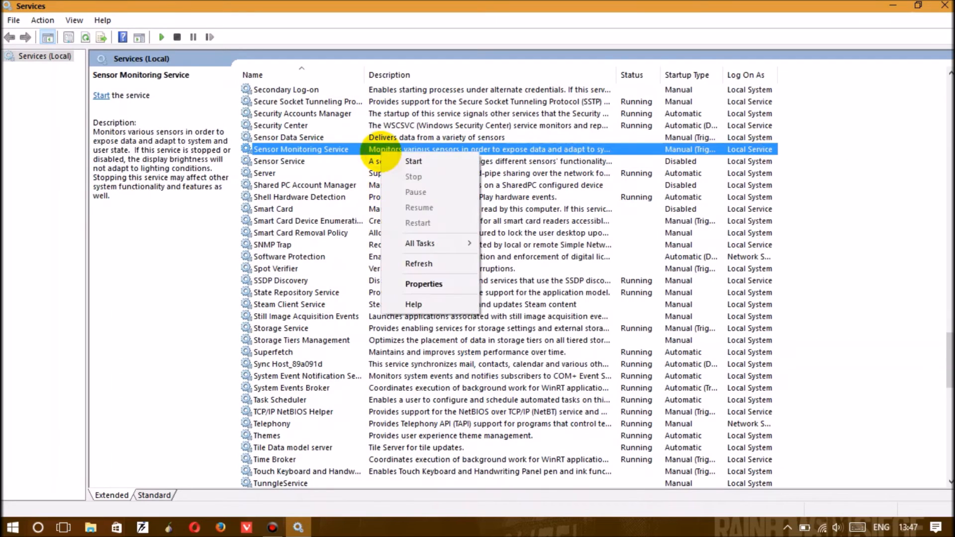
pyautogui.click(418, 284)
pyautogui.click(432, 247)
pyautogui.click(438, 288)
pyautogui.click(589, 405)
pyautogui.click(476, 404)
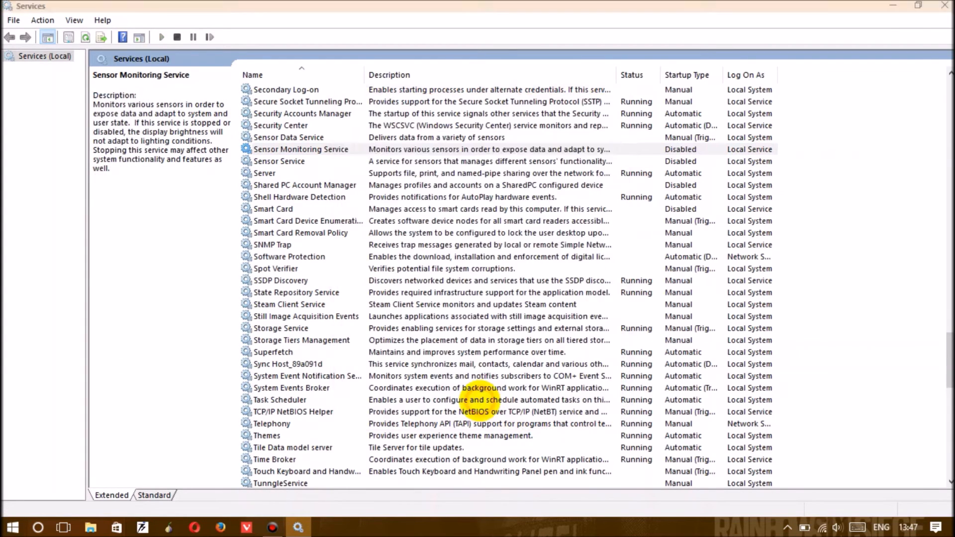
# Step: Set the startup type of Sensor Data Service to Disabled and apply the change
pyautogui.click(407, 138)
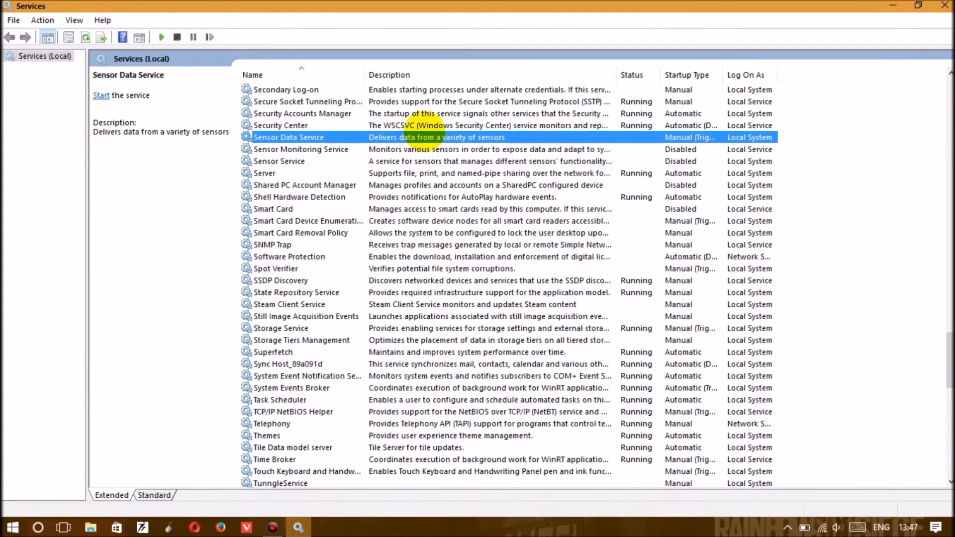
pyautogui.rightClick(424, 134)
pyautogui.click(465, 264)
pyautogui.click(486, 247)
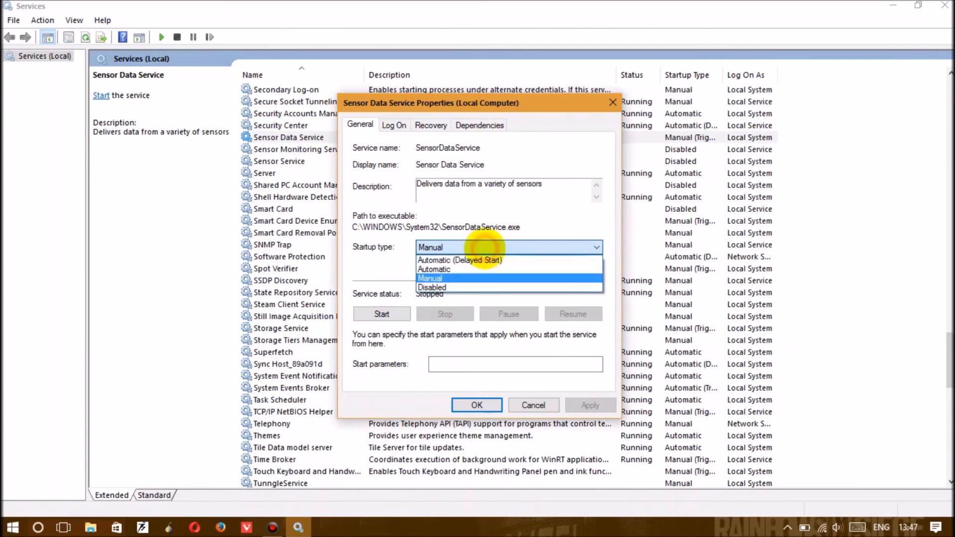
pyautogui.click(478, 287)
pyautogui.click(587, 405)
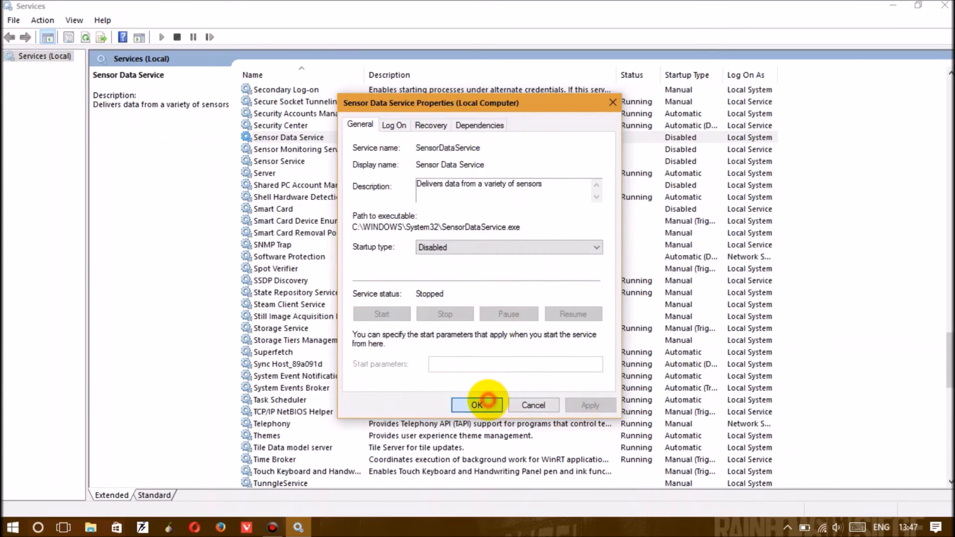
pyautogui.click(483, 404)
# Step: Find the Fax service in the services list and set its startup type to Disabled
pyautogui.click(465, 293)
pyautogui.click(395, 317)
pyautogui.press('f')
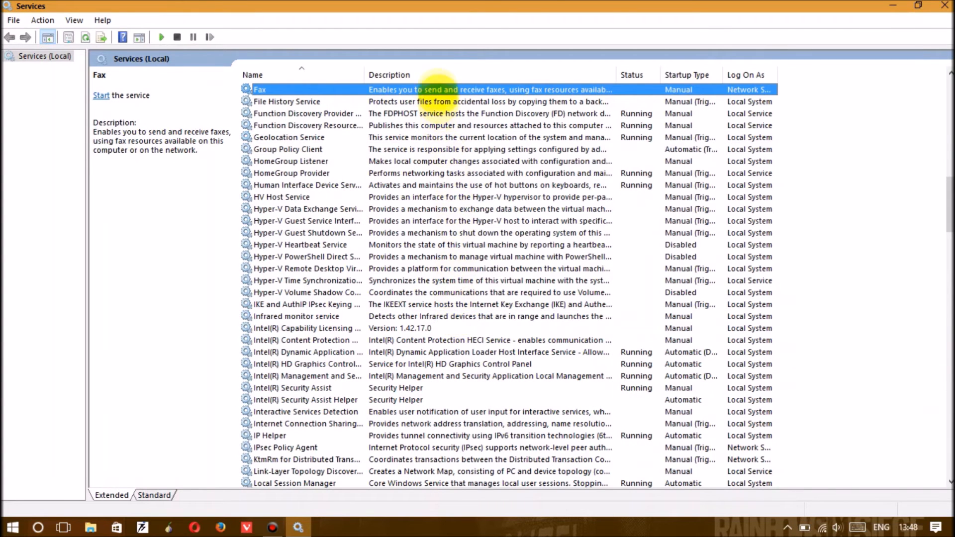
pyautogui.rightClick(437, 89)
pyautogui.click(467, 219)
pyautogui.click(508, 247)
pyautogui.click(507, 287)
pyautogui.click(590, 405)
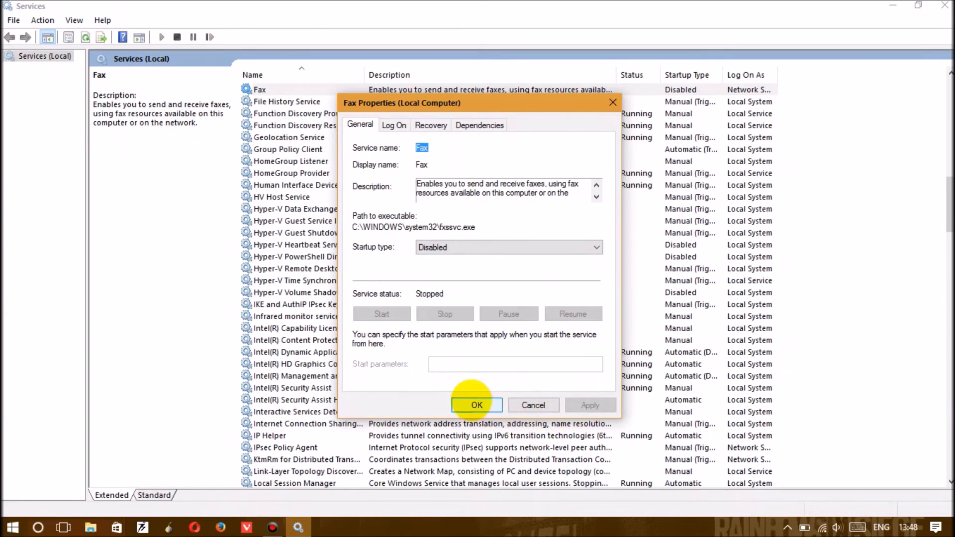
pyautogui.click(477, 405)
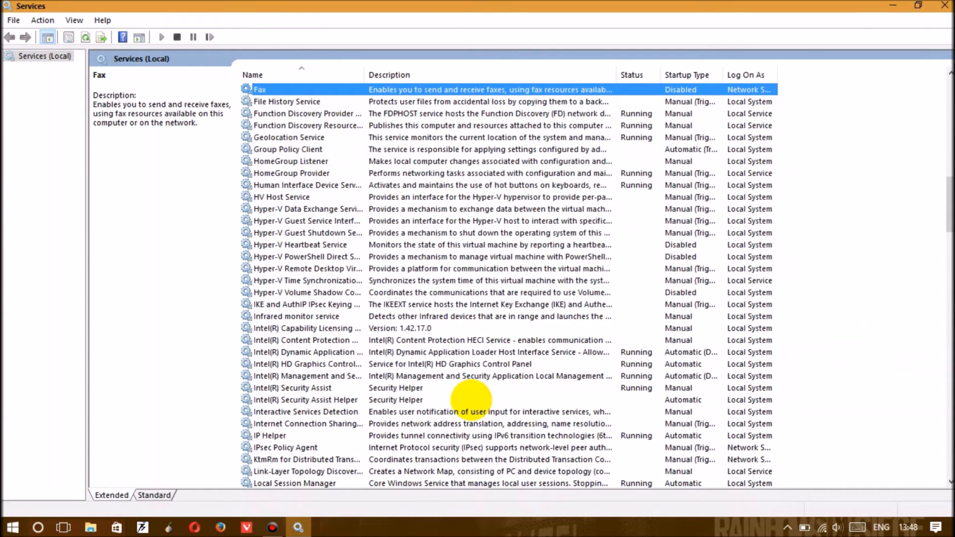
# Step: Close the Services window and open the System Protection settings in System Properties
pyautogui.click(943, 5)
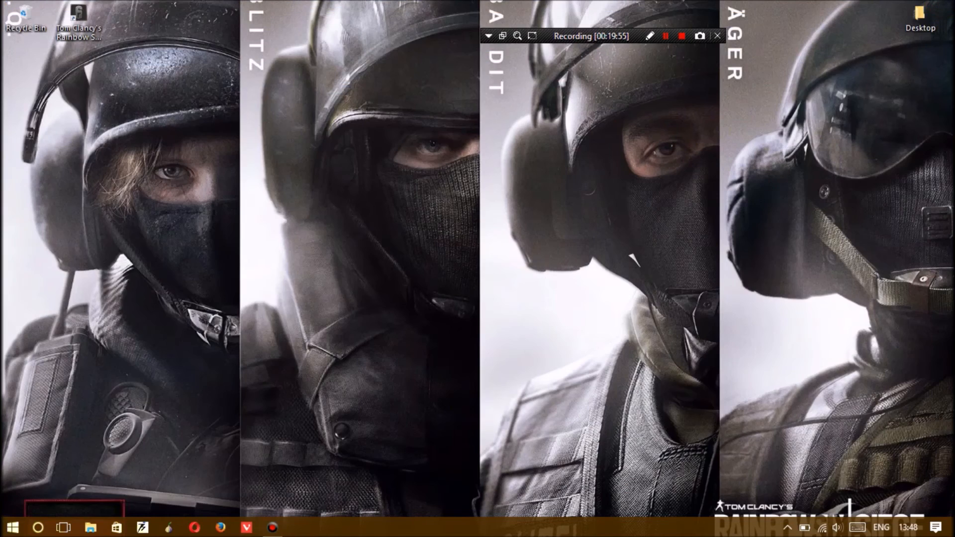
pyautogui.rightClick(12, 528)
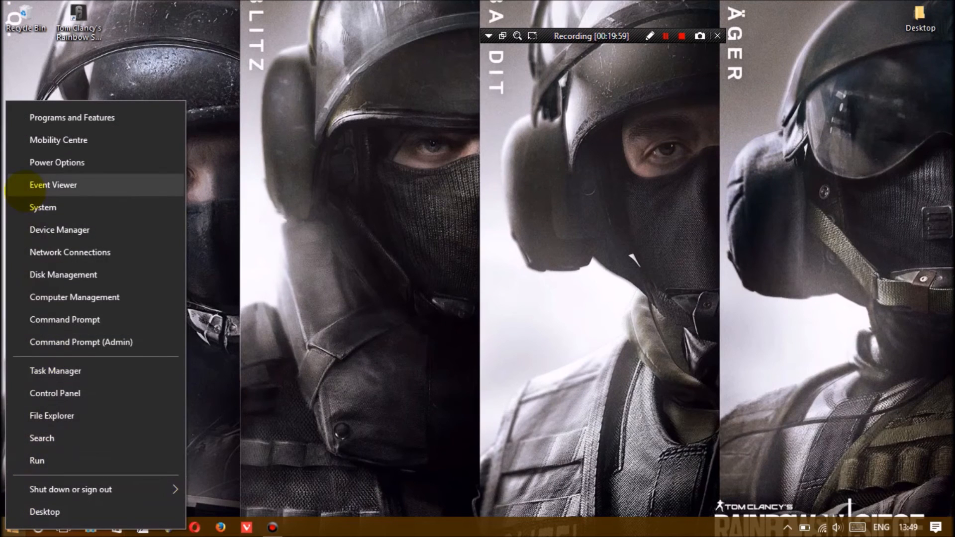
pyautogui.click(25, 213)
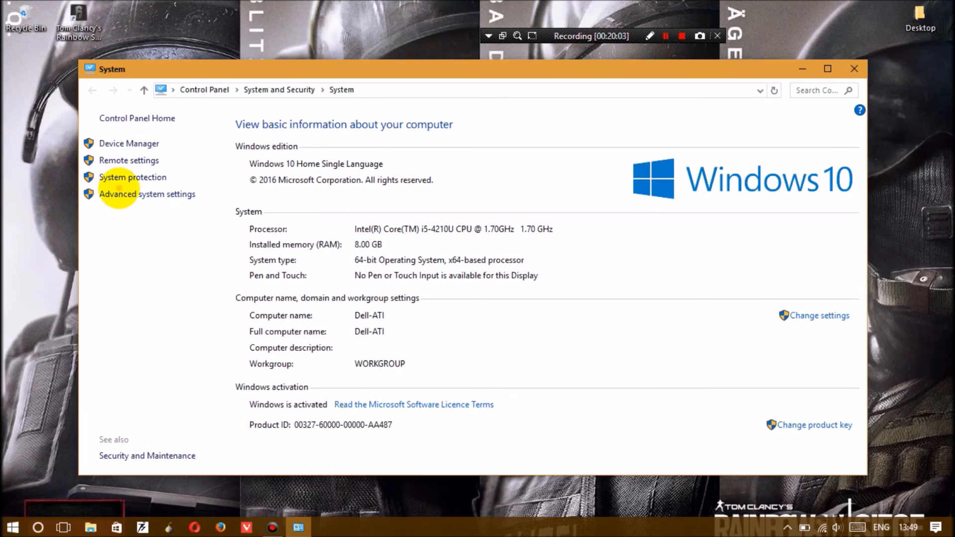
pyautogui.click(121, 194)
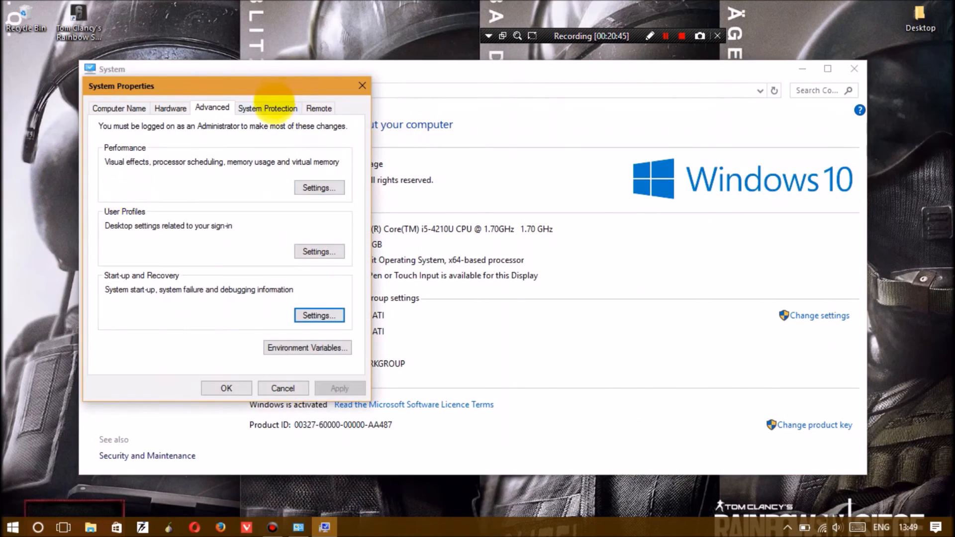
pyautogui.click(267, 107)
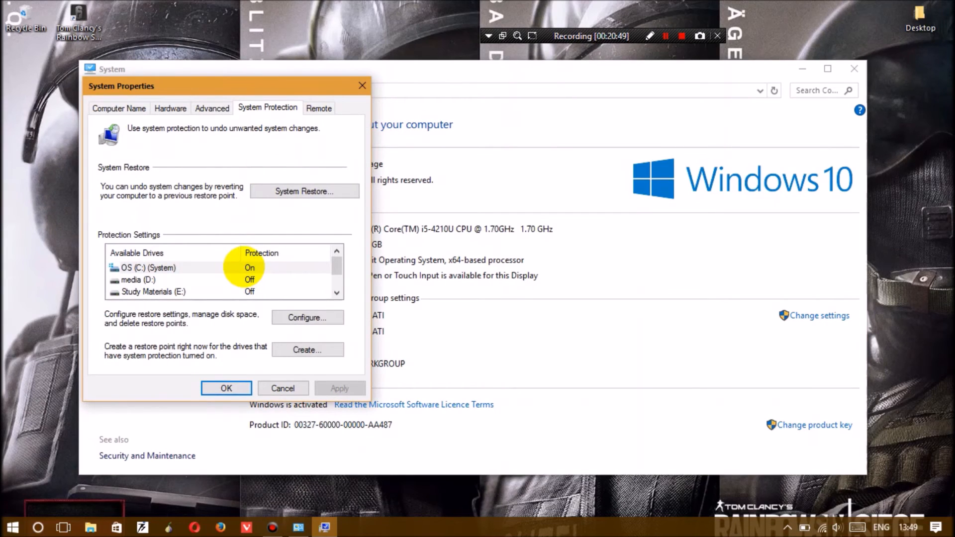
# Step: Choose to disable system protection for the OS (C:) drive and delete all of its restore points
pyautogui.click(243, 268)
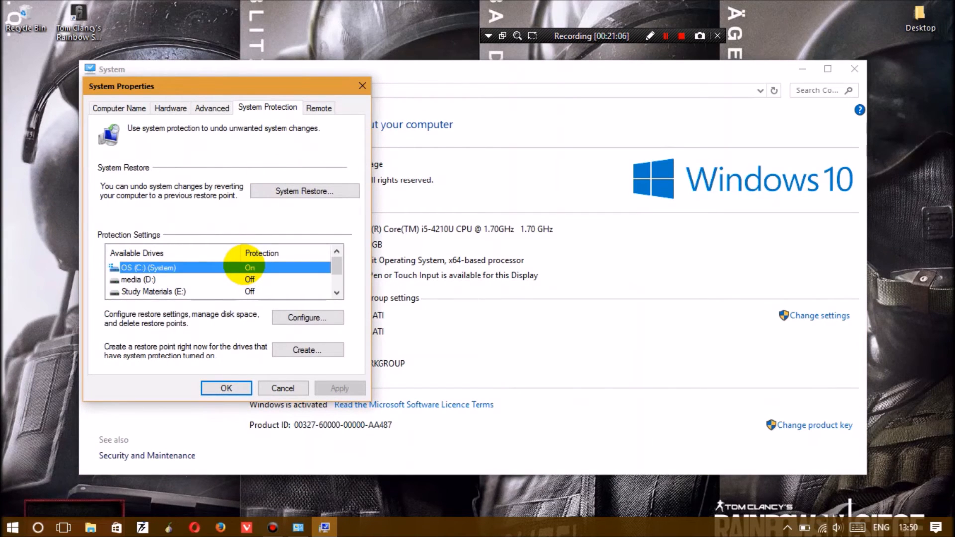
pyautogui.click(307, 318)
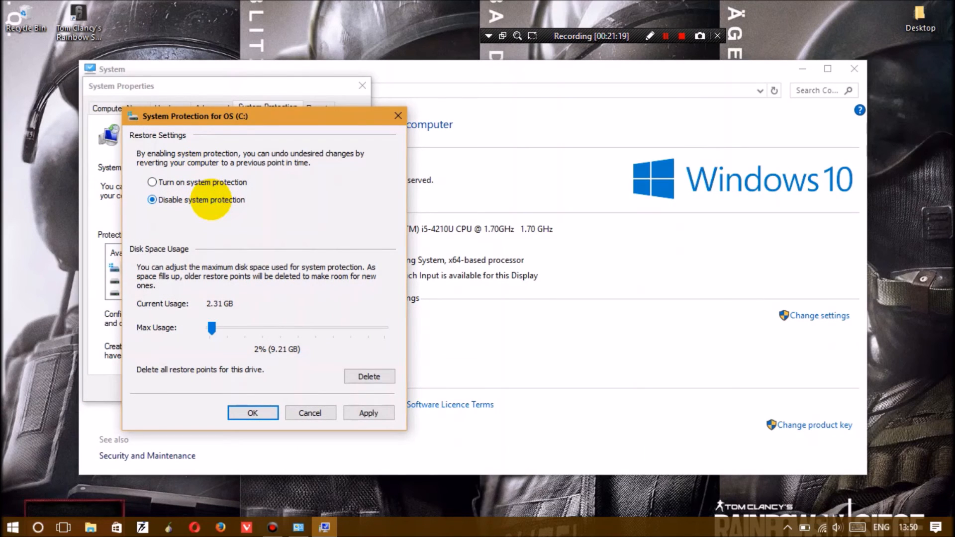
pyautogui.click(369, 376)
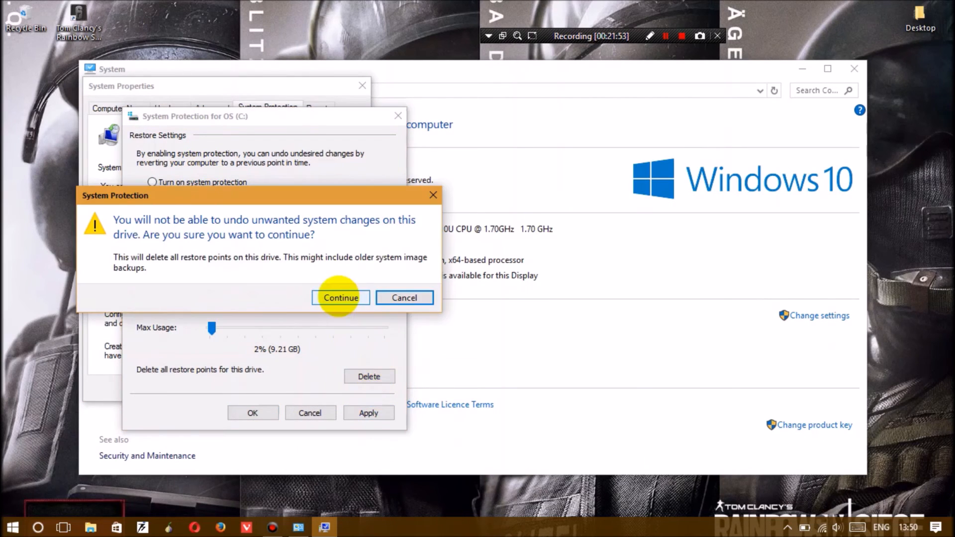
pyautogui.click(339, 297)
pyautogui.click(350, 276)
# Step: Apply and confirm turning off system protection for the C: drive, and close the system settings windows
pyautogui.click(367, 414)
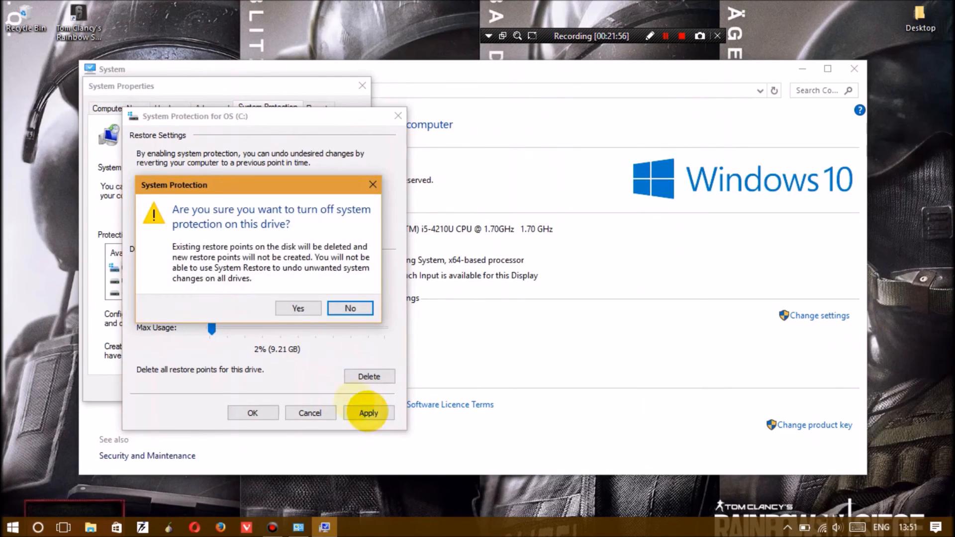
pyautogui.click(285, 309)
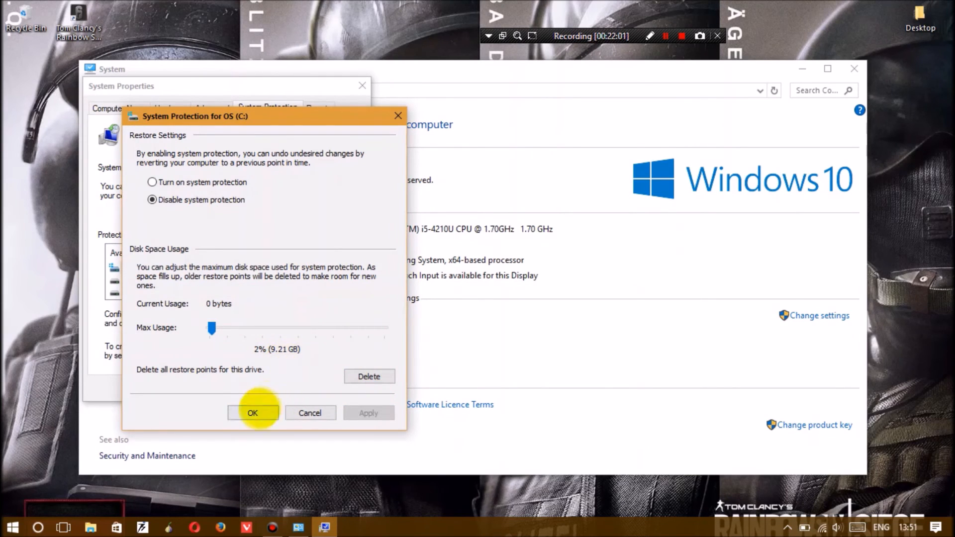
pyautogui.click(253, 413)
pyautogui.click(661, 124)
pyautogui.click(854, 70)
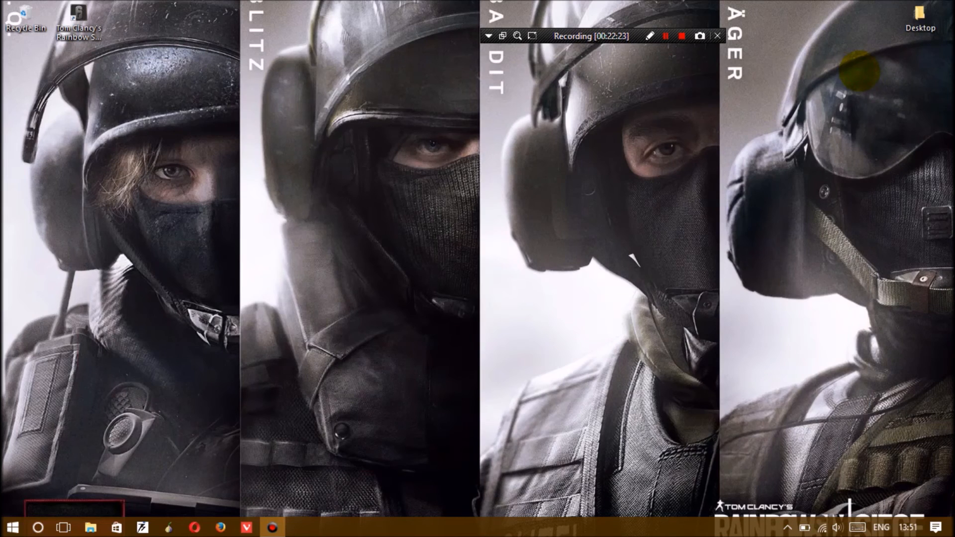